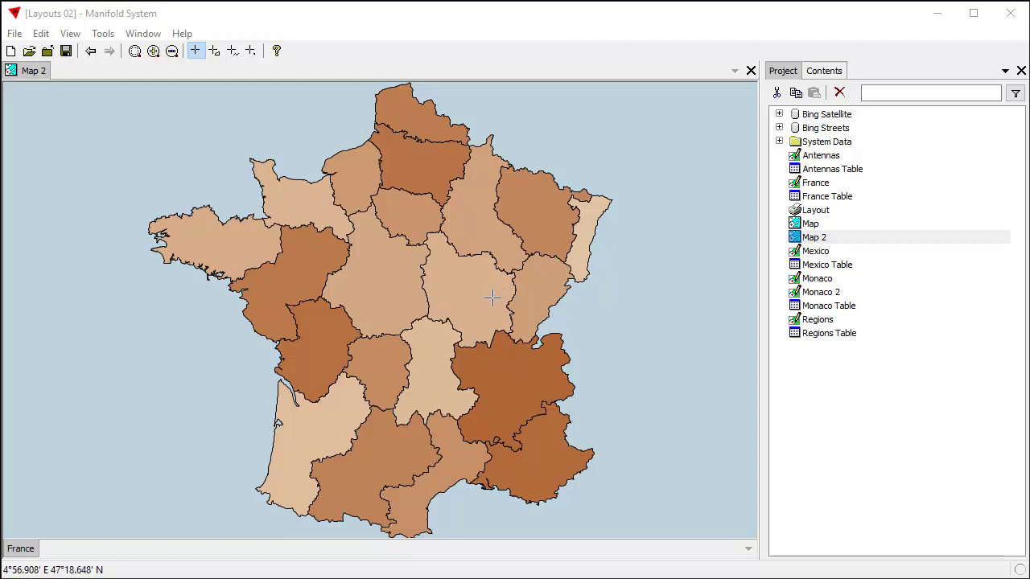
# Add the Regions drawing to Map 2 as a layer and view the contents of the Regions Table.
pyautogui.click(826, 325)
pyautogui.moveTo(438, 336); pyautogui.dragTo(409, 305)
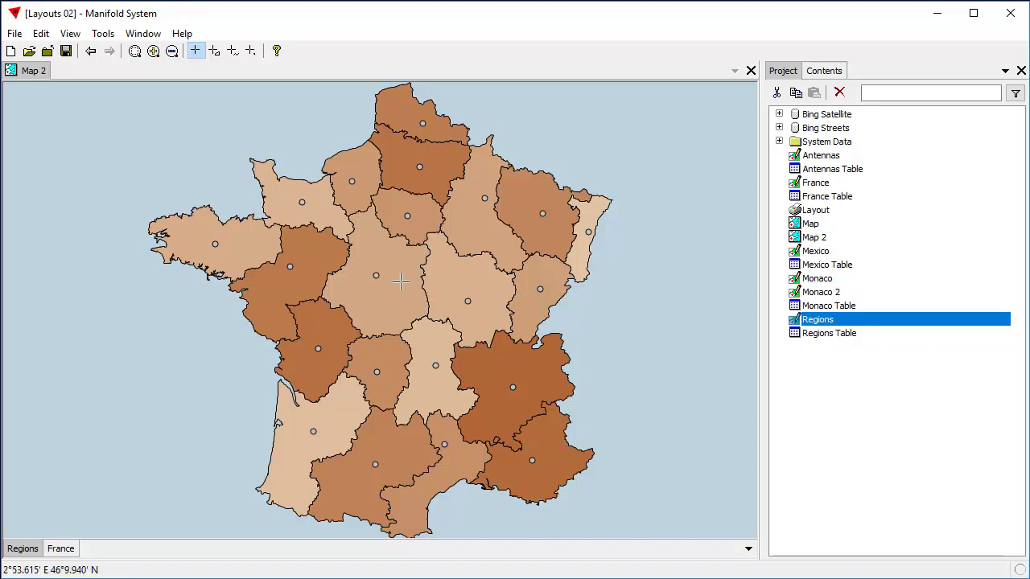
pyautogui.doubleClick(826, 333)
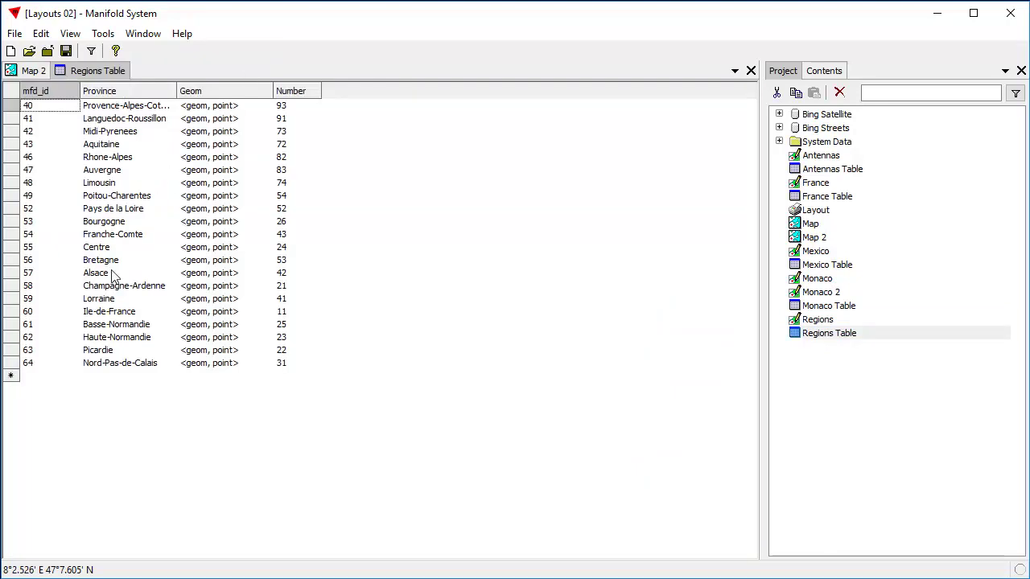
pyautogui.click(751, 71)
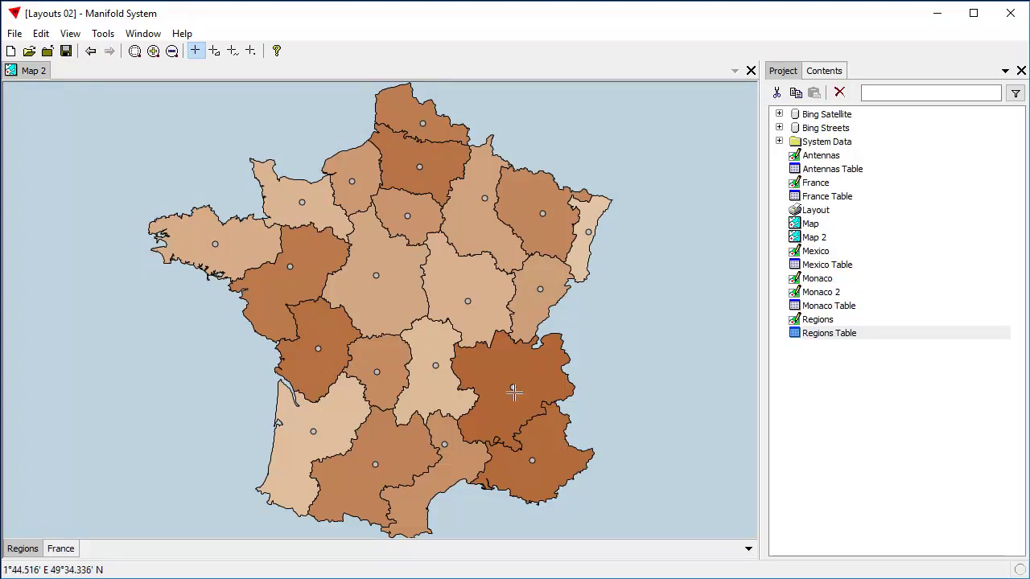
# Hide the Regions layer and create Regions Labels from the Regions drawing, using the Province field as the label text.
pyautogui.click(33, 553)
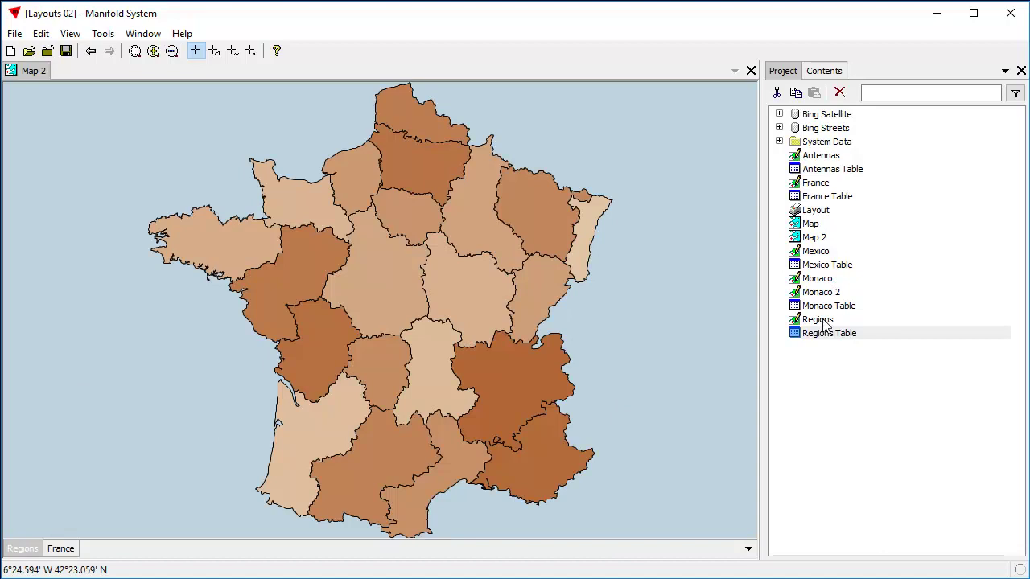
pyautogui.rightClick(825, 322)
pyautogui.click(878, 382)
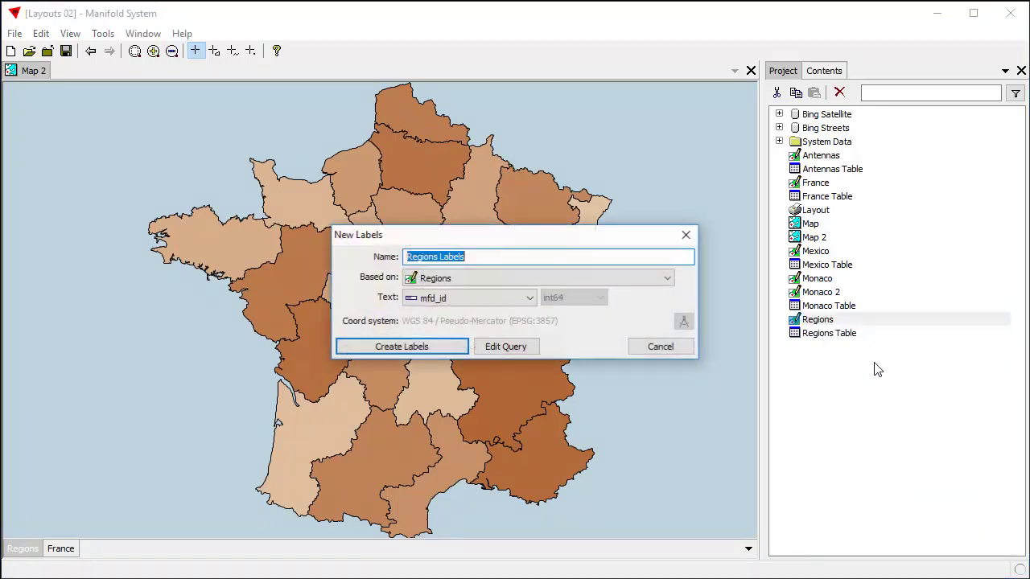
pyautogui.click(667, 278)
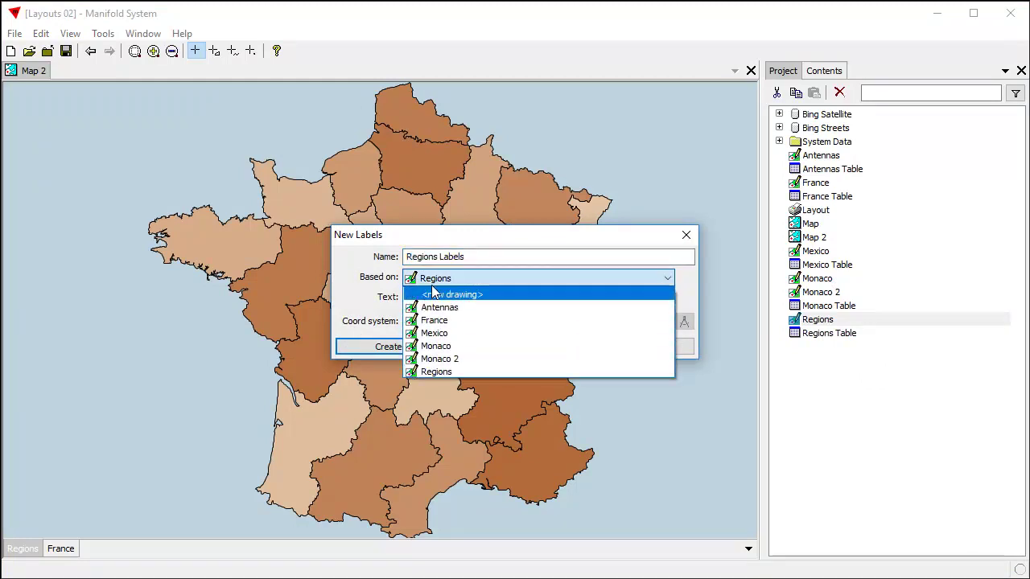
pyautogui.click(450, 372)
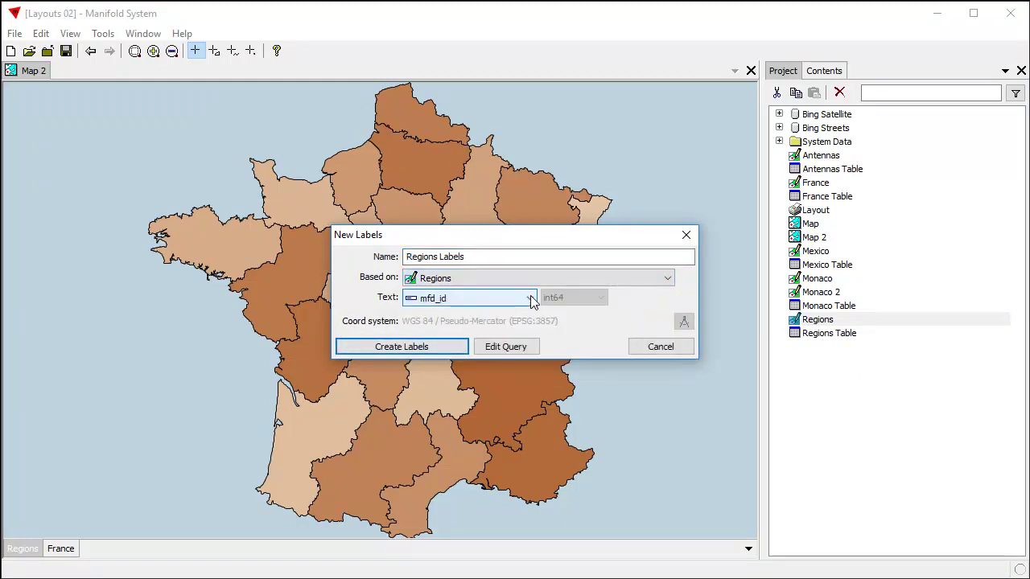
pyautogui.click(530, 296)
pyautogui.click(457, 327)
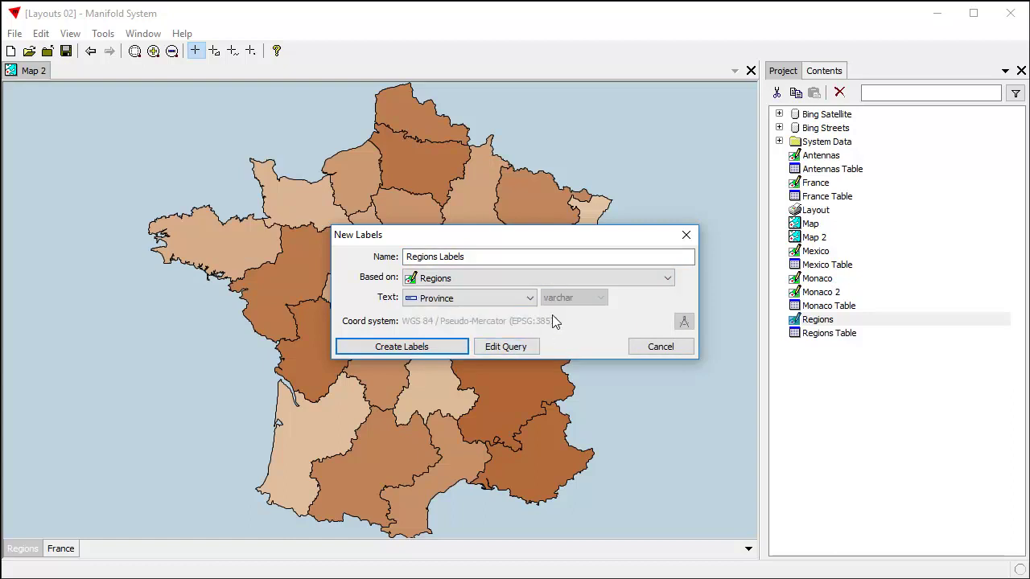
pyautogui.click(440, 345)
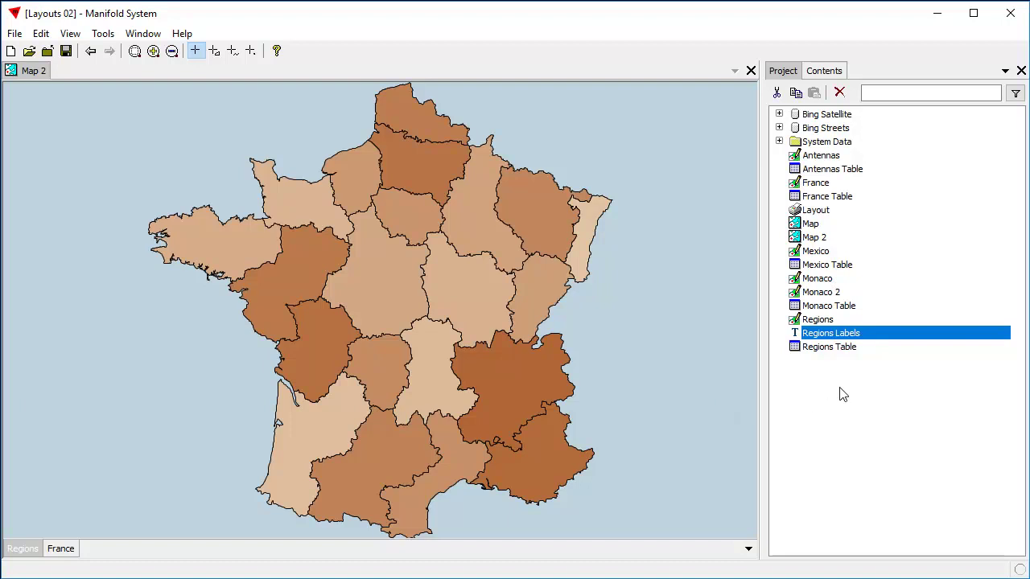
# Add Regions Labels to Map 2 as a layer and turn the Regions layer back on.
pyautogui.moveTo(864, 338); pyautogui.dragTo(411, 351)
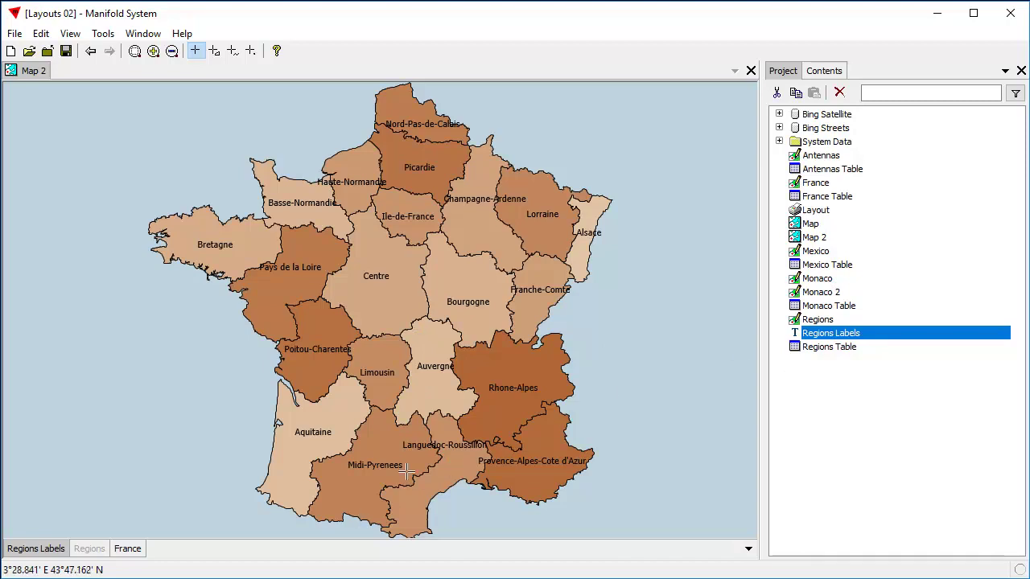
pyautogui.click(87, 550)
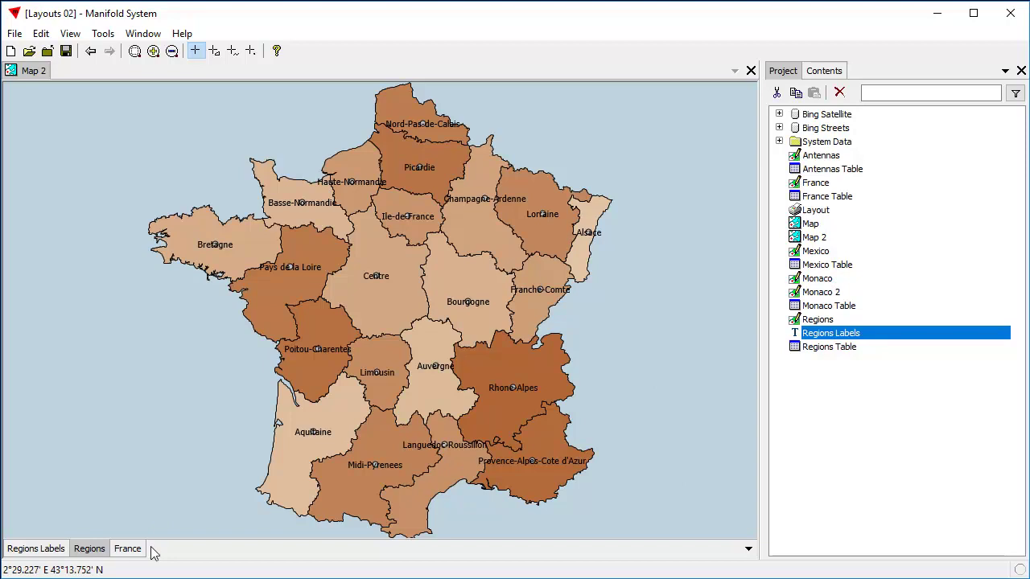
# Move the Languedoc-Roussillon point southwest to about 311449, 5361321, update its record, and hide the Regions layer.
pyautogui.click(444, 445)
pyautogui.click(850, 167)
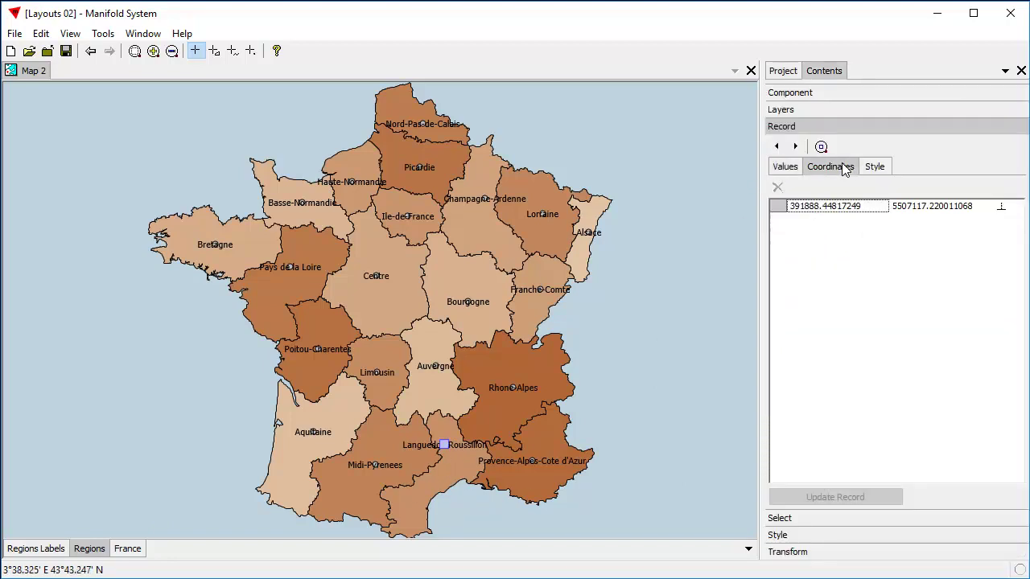
pyautogui.moveTo(441, 445); pyautogui.dragTo(420, 489)
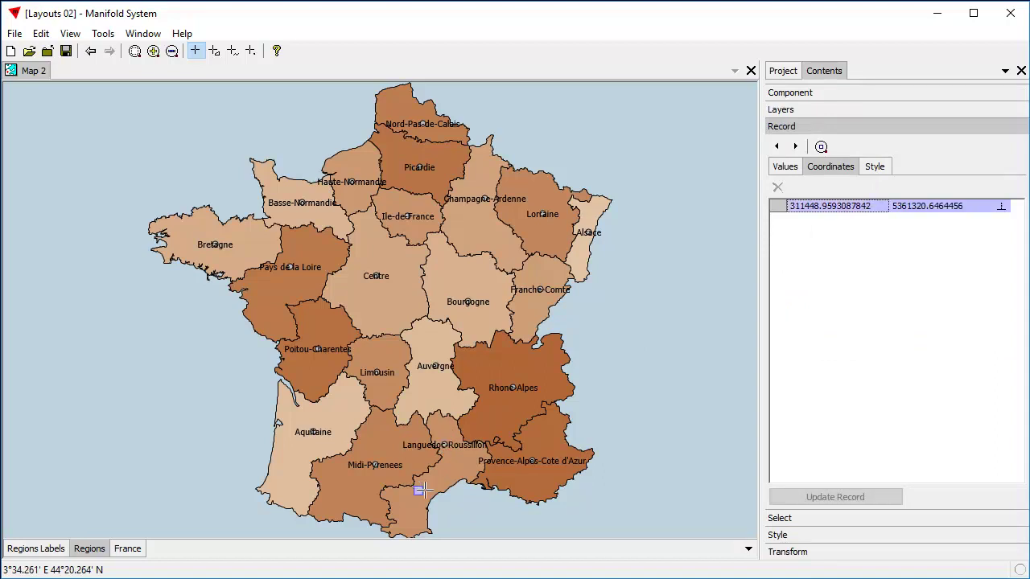
pyautogui.click(841, 499)
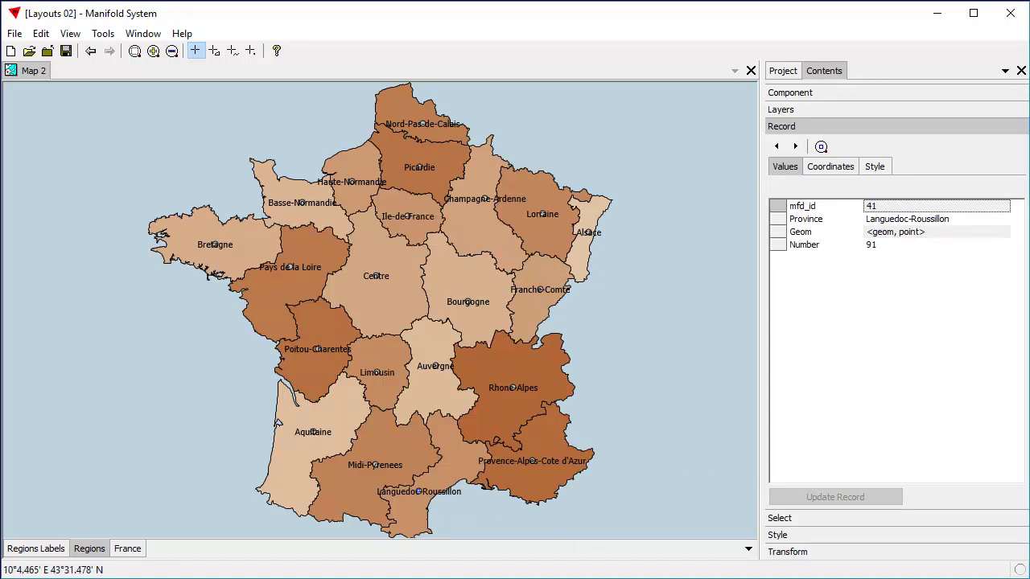
pyautogui.click(662, 469)
pyautogui.click(90, 552)
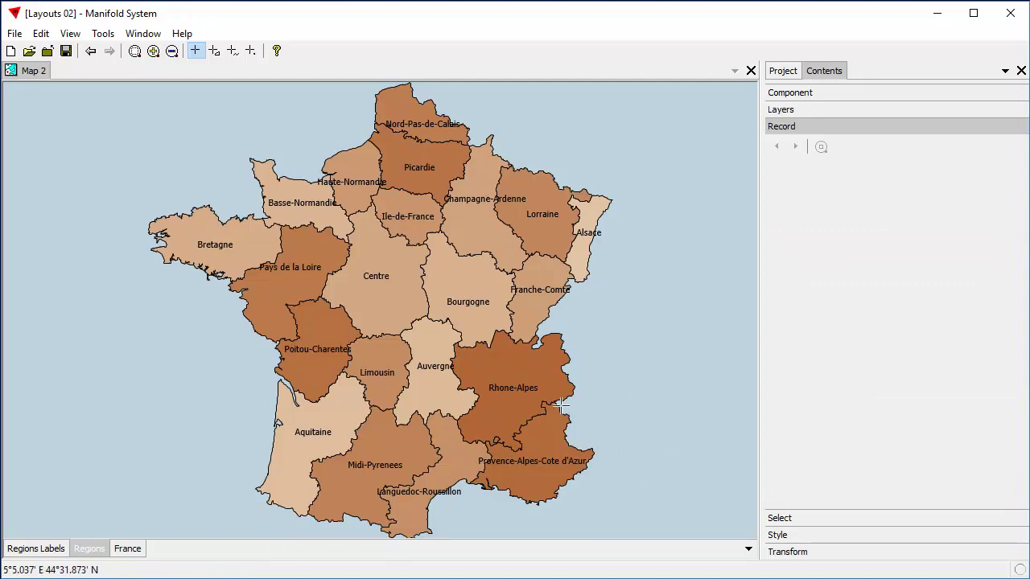
# Set the label size of the Regions Labels layer to 12 pt in its style.
pyautogui.click(799, 536)
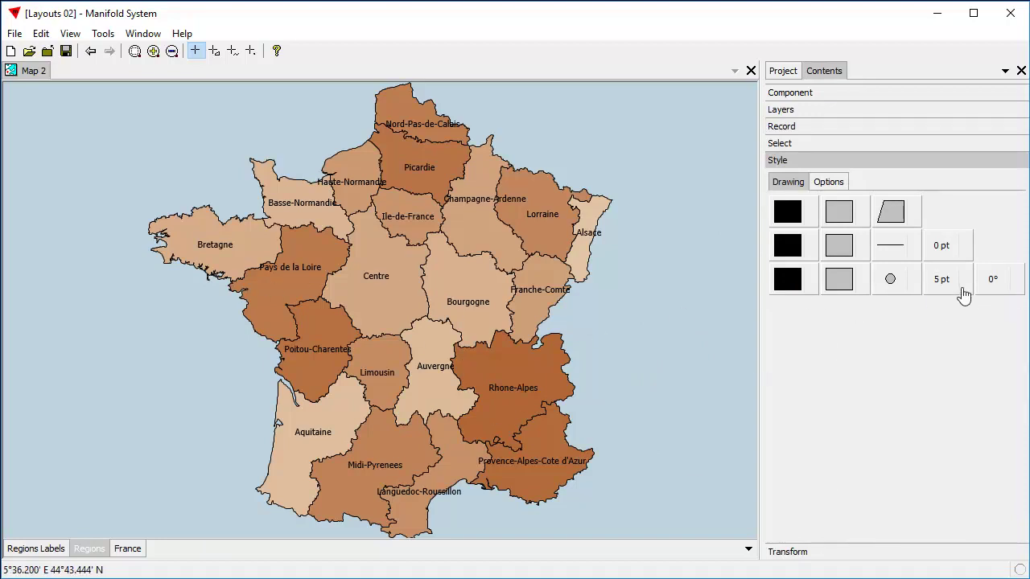
pyautogui.click(40, 550)
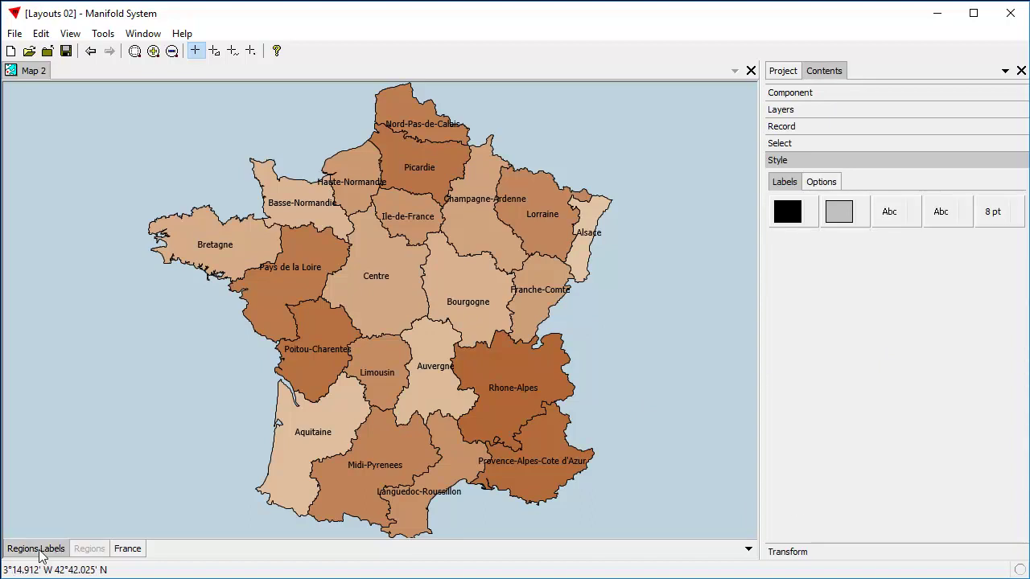
pyautogui.click(994, 221)
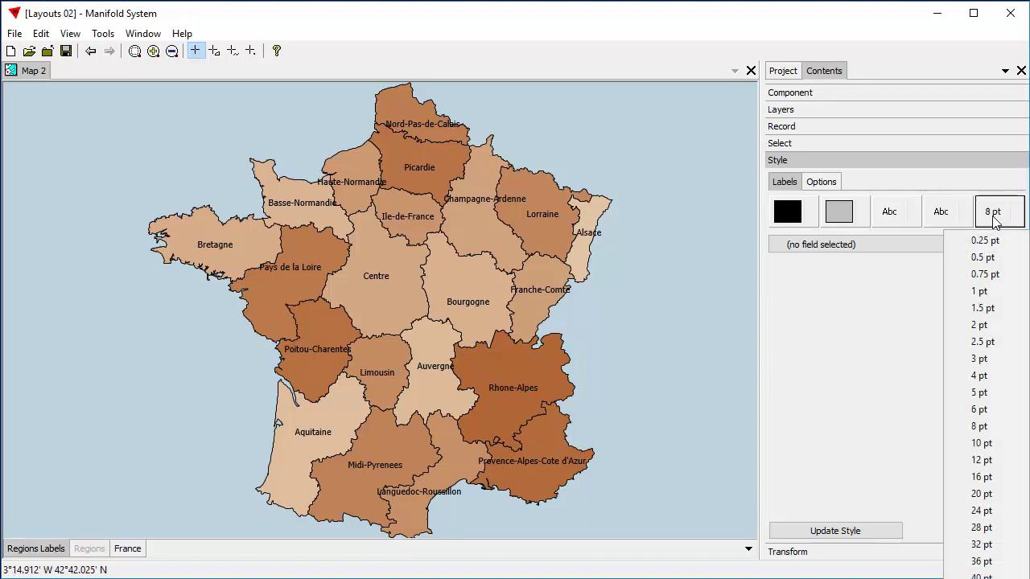
pyautogui.click(997, 461)
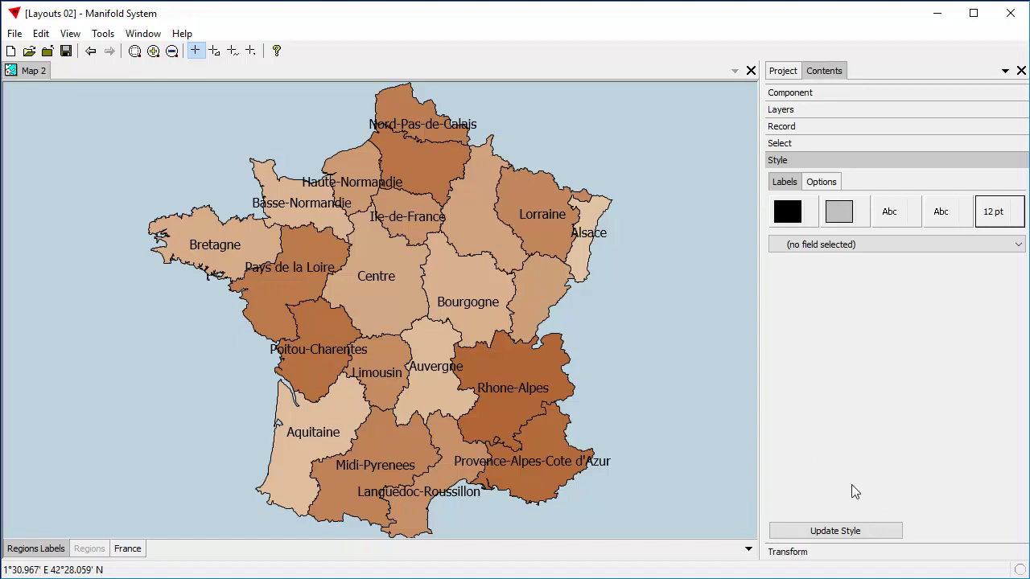
# Toggle the Regions Labels layer's visibility, leave it hidden, and make France the active layer.
pyautogui.click(785, 70)
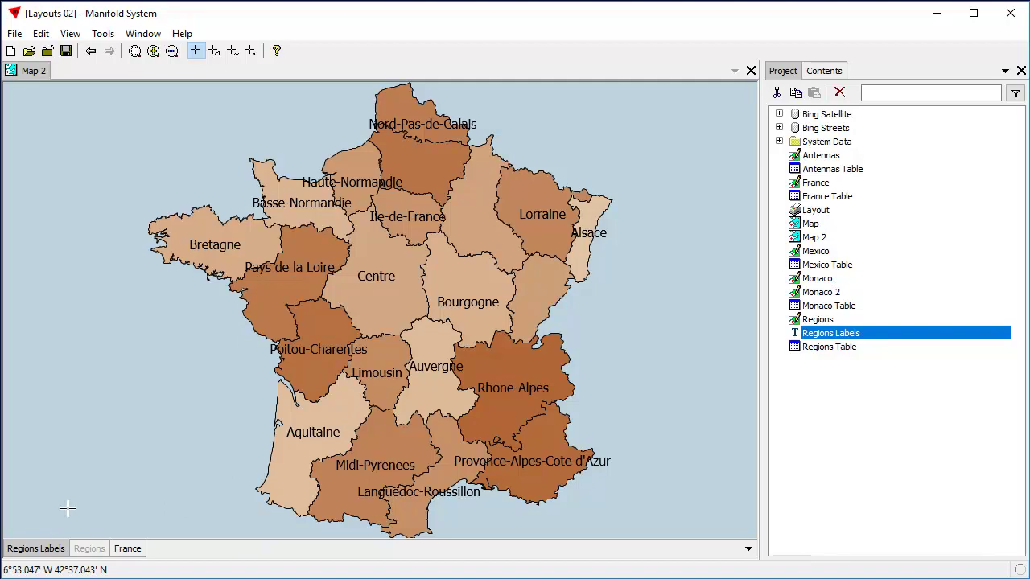
pyautogui.click(59, 550)
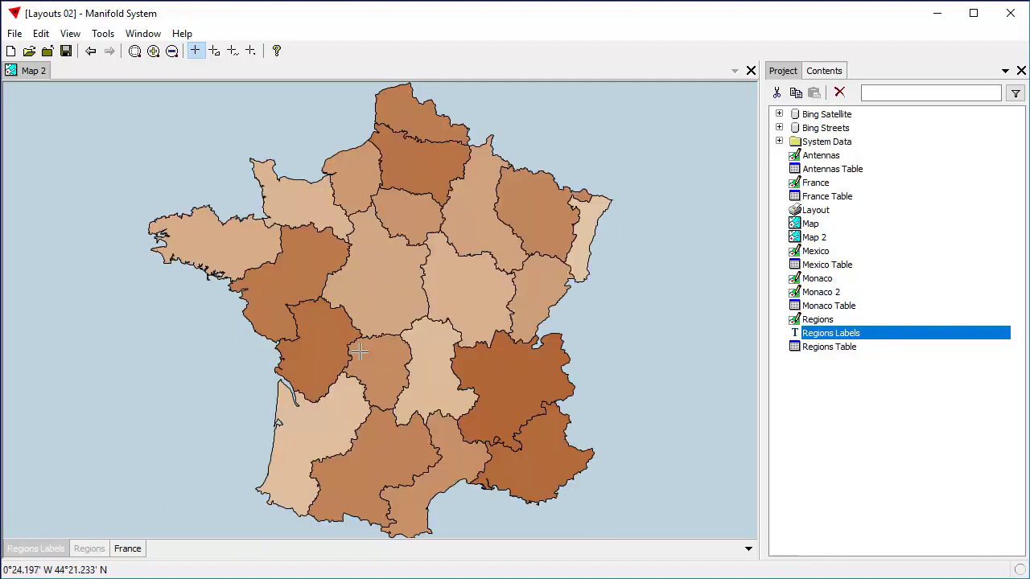
pyautogui.click(50, 549)
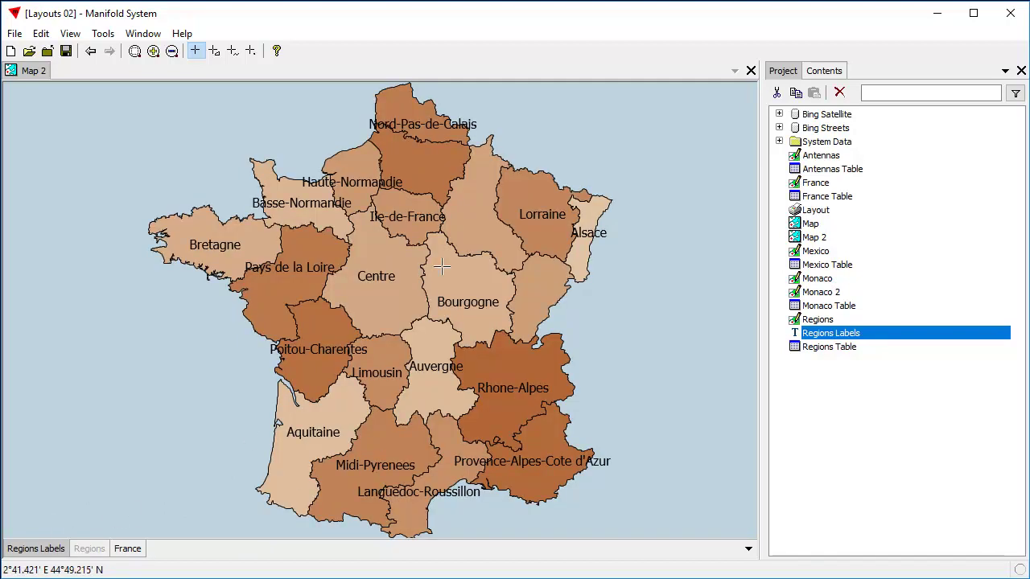
pyautogui.click(48, 550)
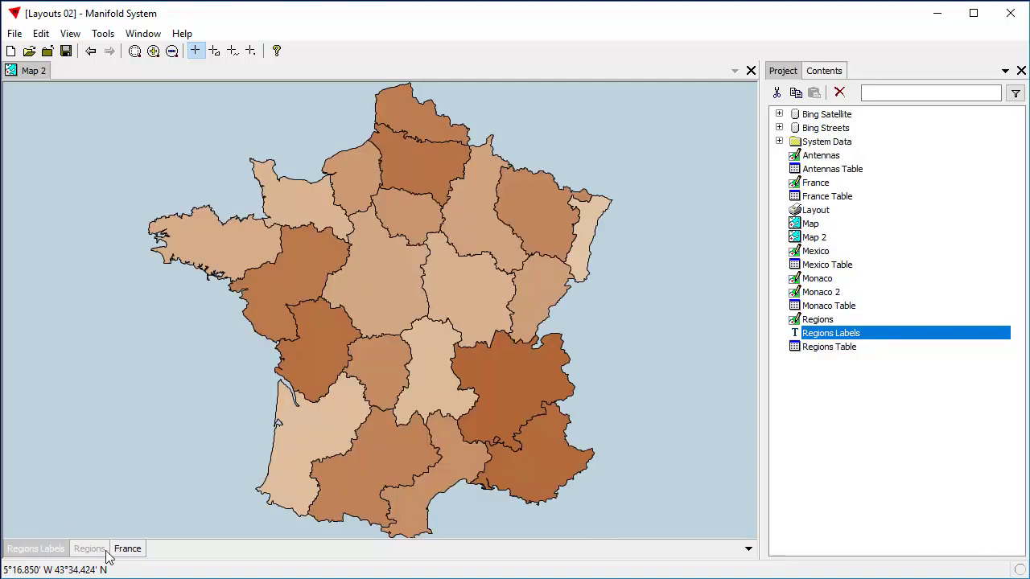
pyautogui.click(127, 550)
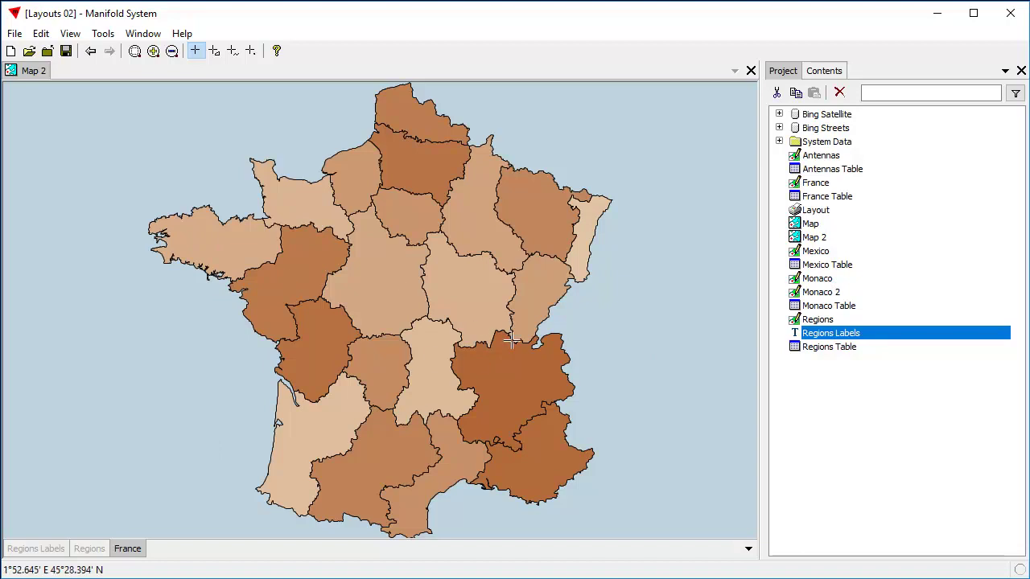
# Create a new labels component named Labels, based on a new drawing with an nvarchar text field named Text.
pyautogui.click(867, 444)
pyautogui.rightClick(846, 426)
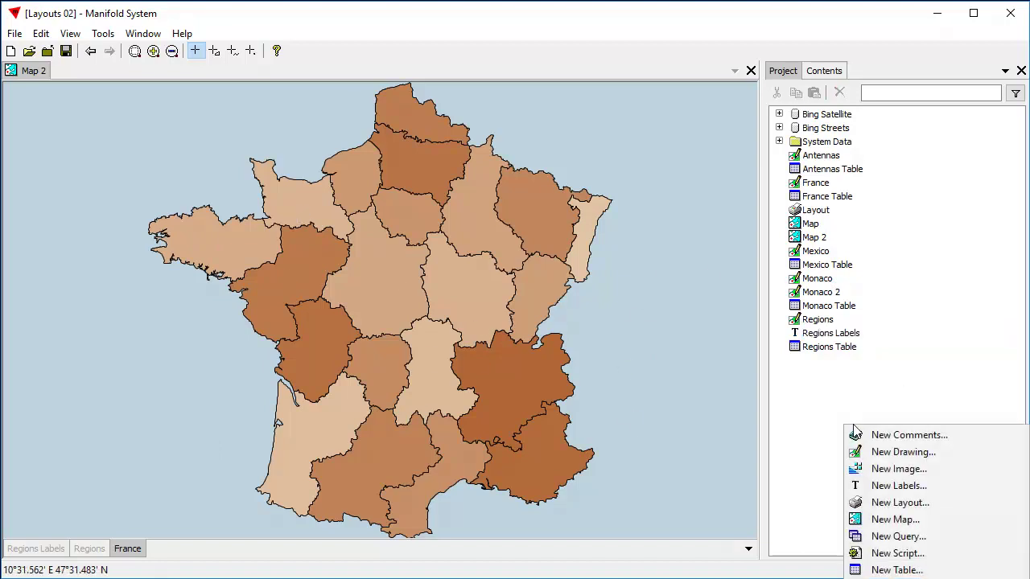
pyautogui.click(898, 485)
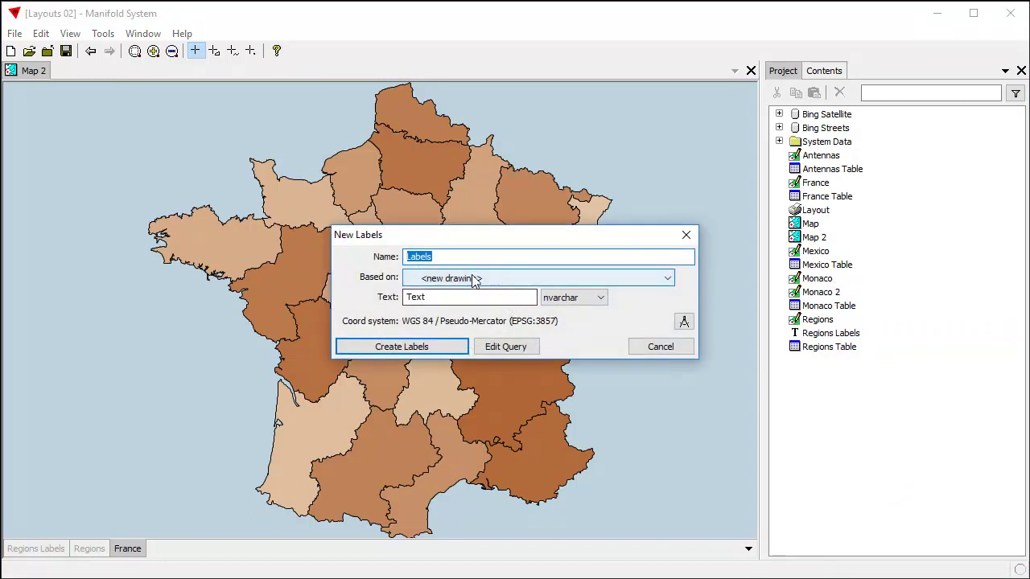
pyautogui.moveTo(432, 297); pyautogui.dragTo(404, 297)
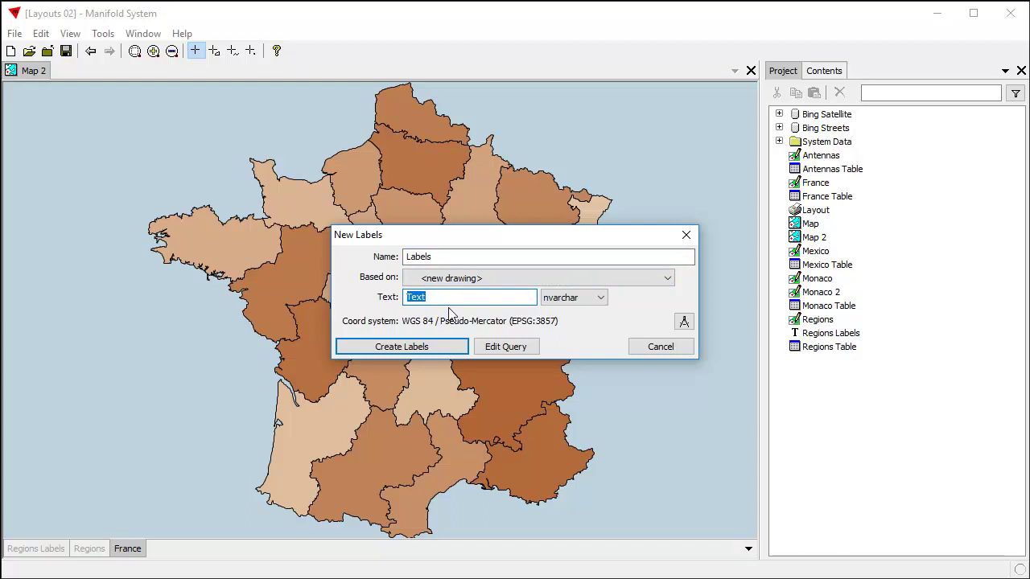
pyautogui.click(431, 348)
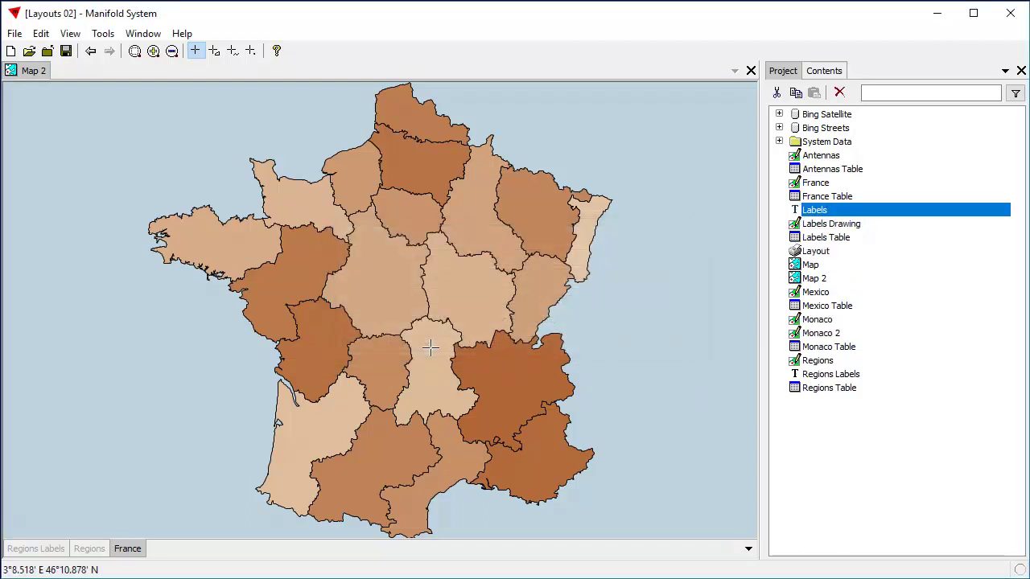
# View the fields of the Labels Table and add Labels to Map 2 as a layer.
pyautogui.doubleClick(829, 240)
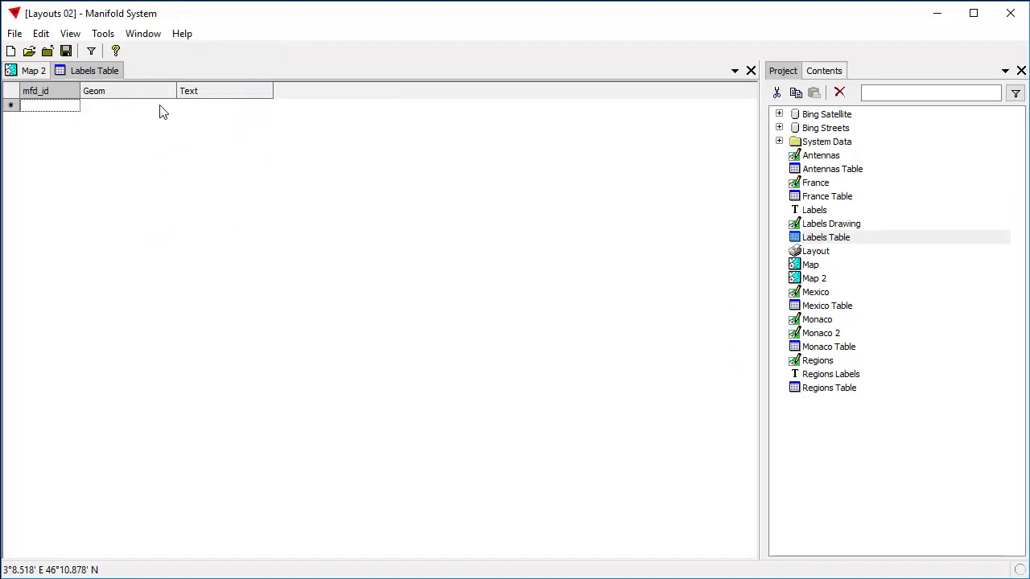
pyautogui.click(751, 71)
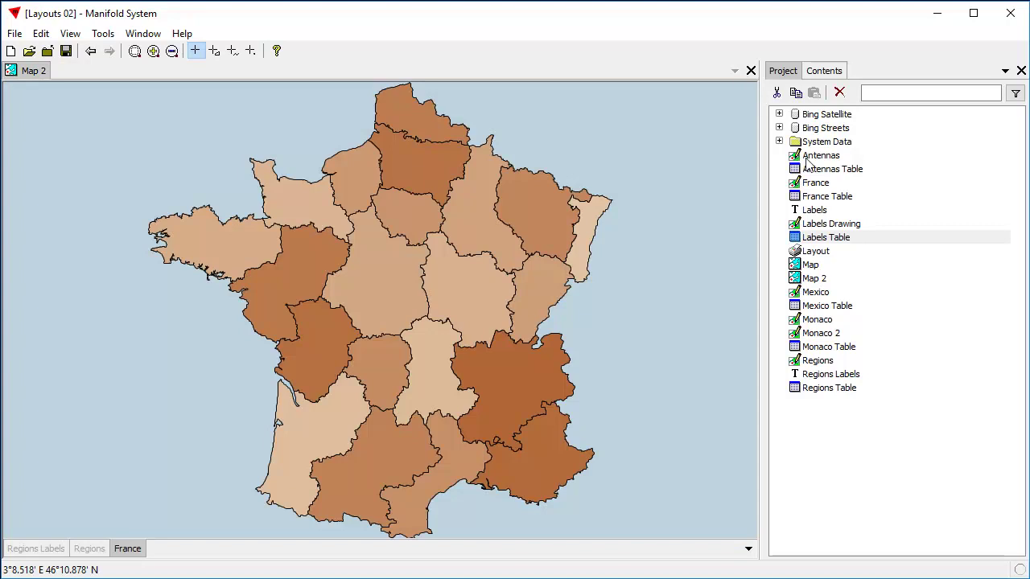
pyautogui.moveTo(819, 212); pyautogui.dragTo(366, 282)
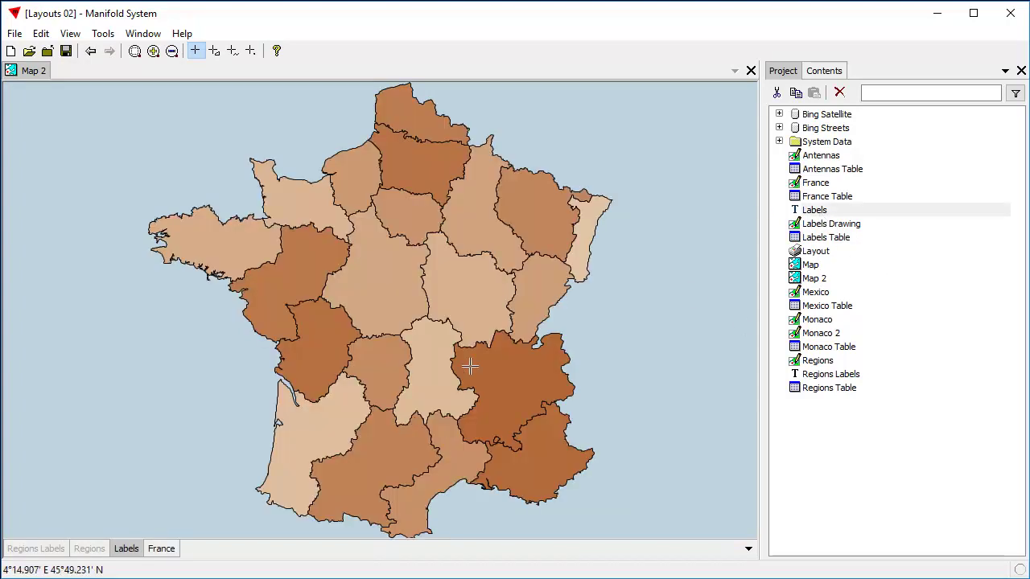
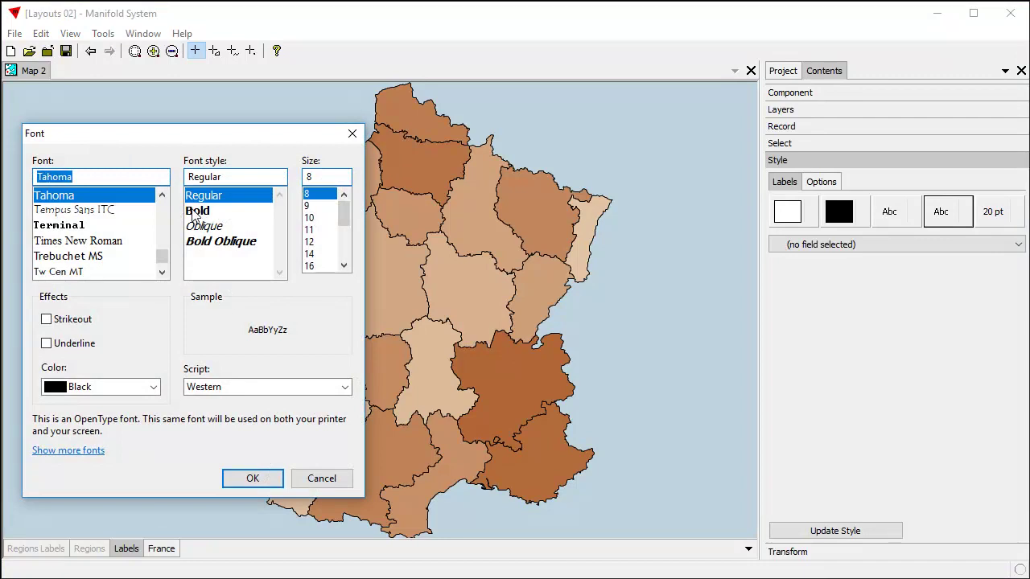
# Set the font style of the Labels layer to Bold and return to the project listing.
pyautogui.click(197, 211)
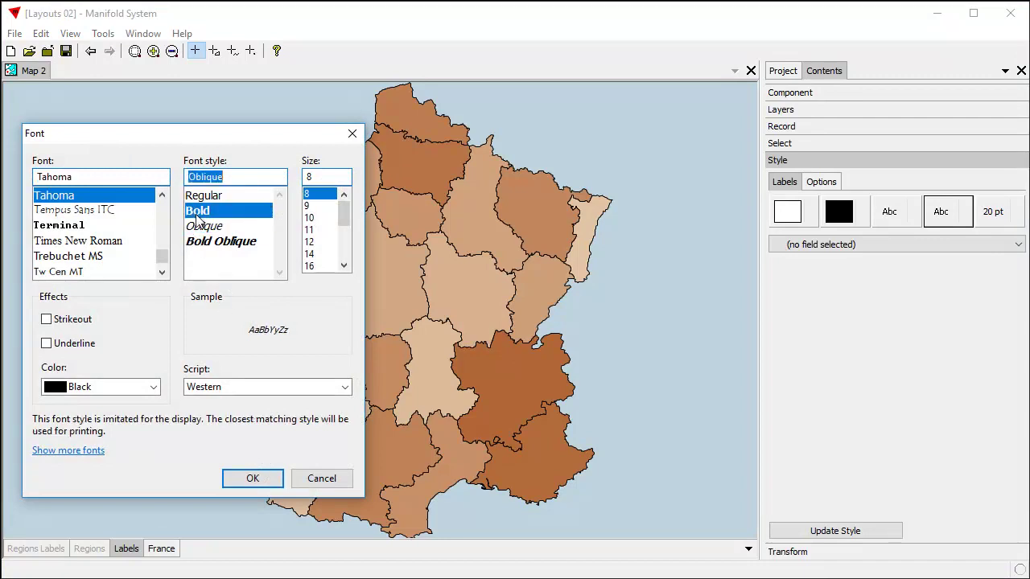
pyautogui.click(271, 478)
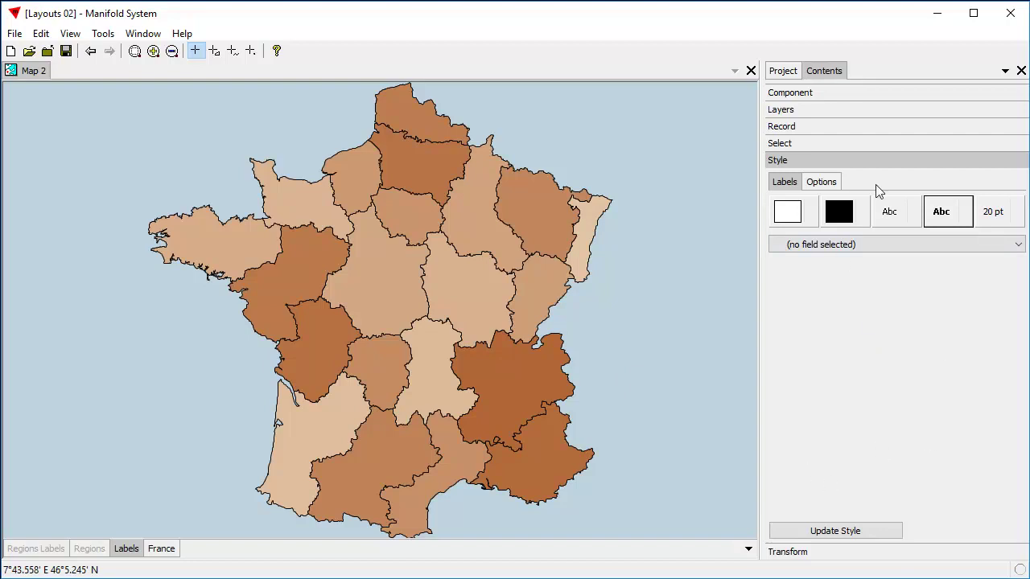
pyautogui.click(783, 71)
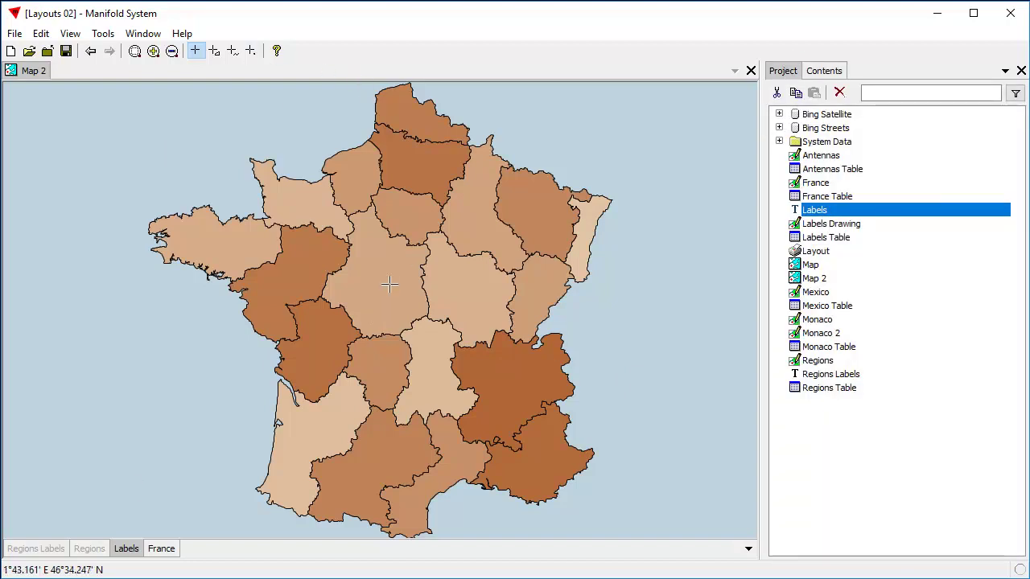
# Create a point label reading Camembert in the Labels layer over northwestern France, at about X 40573, Y 6163887.
pyautogui.click(251, 52)
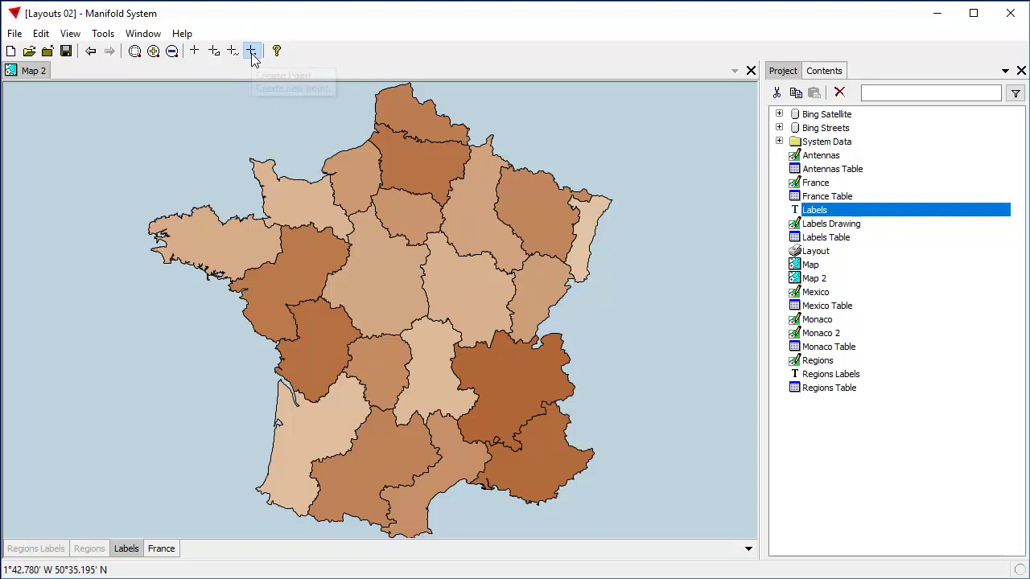
pyautogui.click(251, 51)
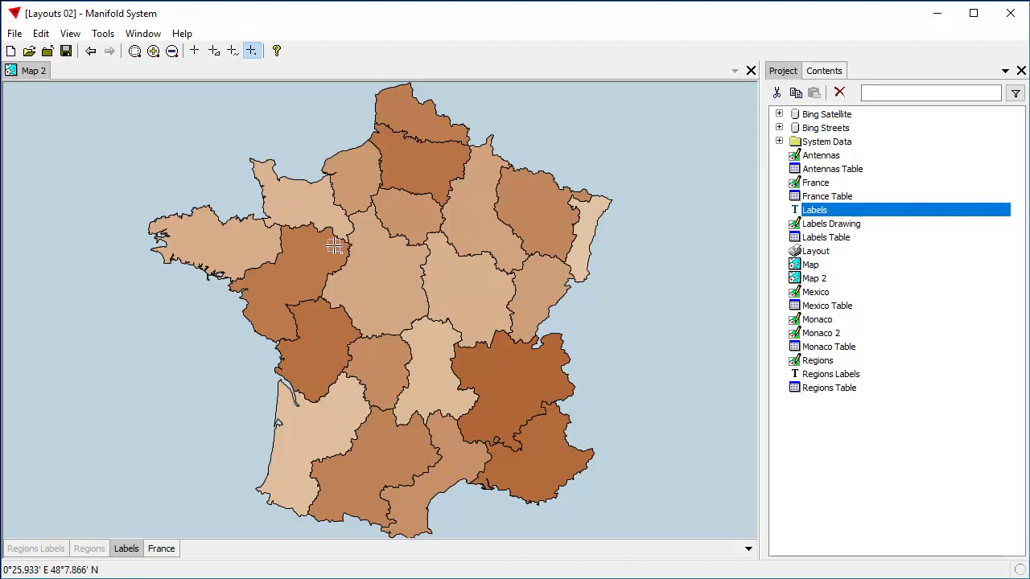
pyautogui.click(333, 234)
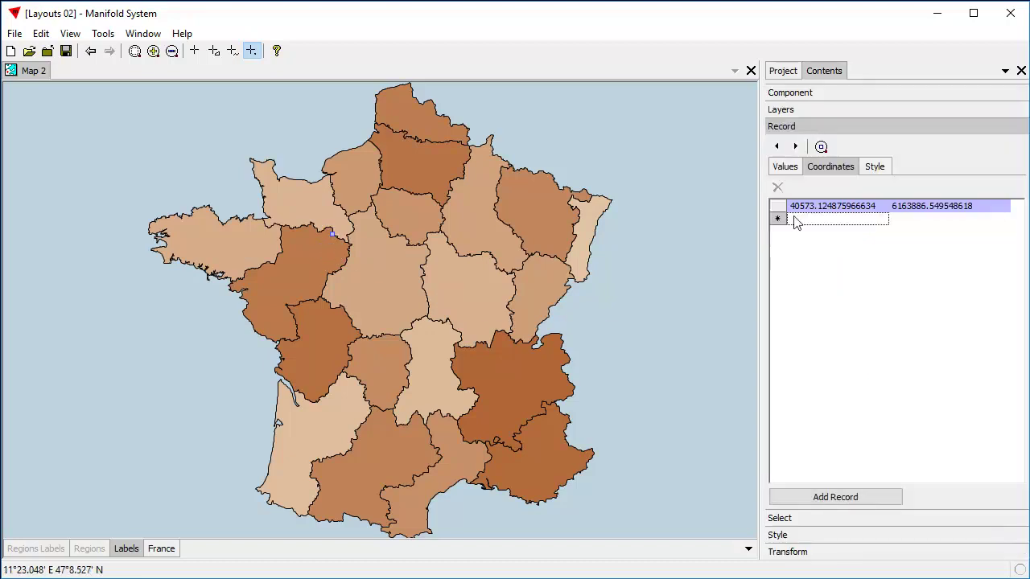
pyautogui.click(881, 169)
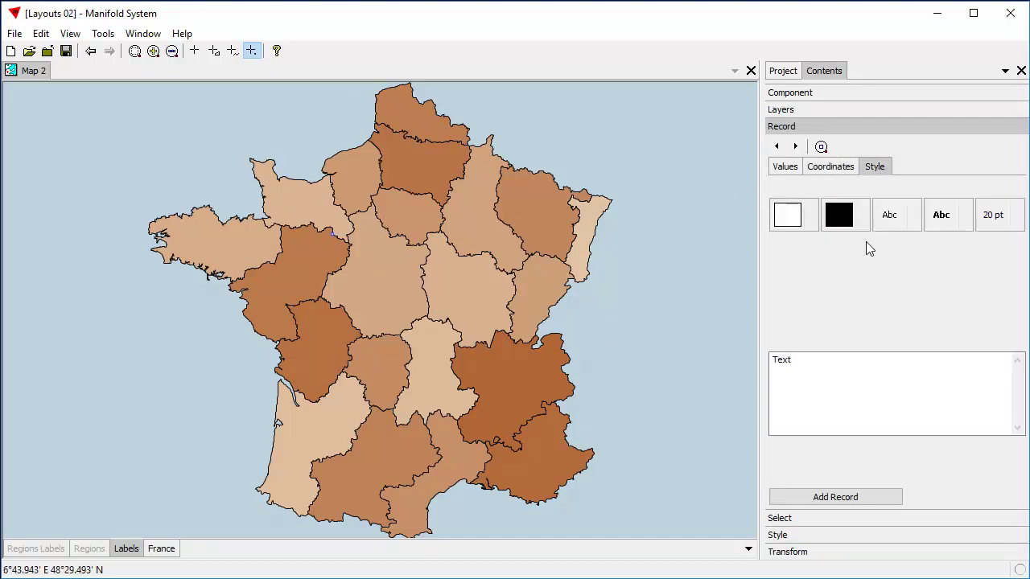
pyautogui.doubleClick(815, 364)
pyautogui.write('Camember')
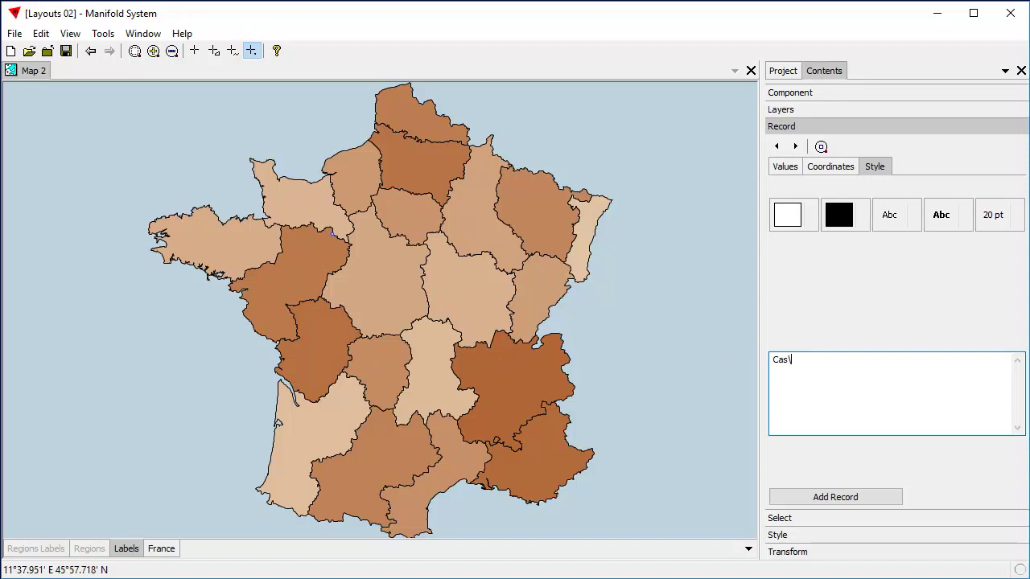
pyautogui.click(854, 500)
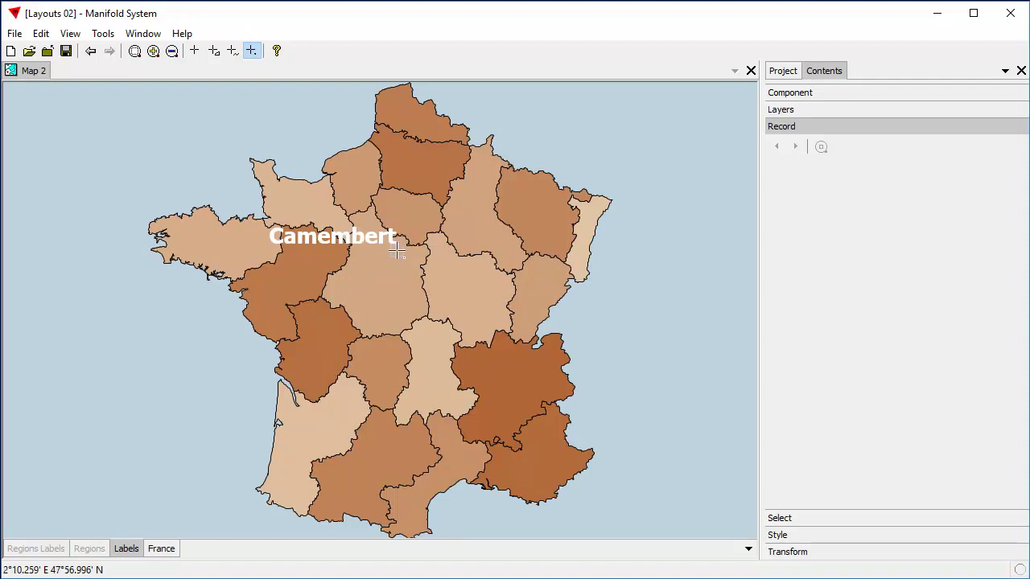
# Add Labels Drawing to Map 2 as a hidden layer and make Labels the active layer.
pyautogui.click(780, 72)
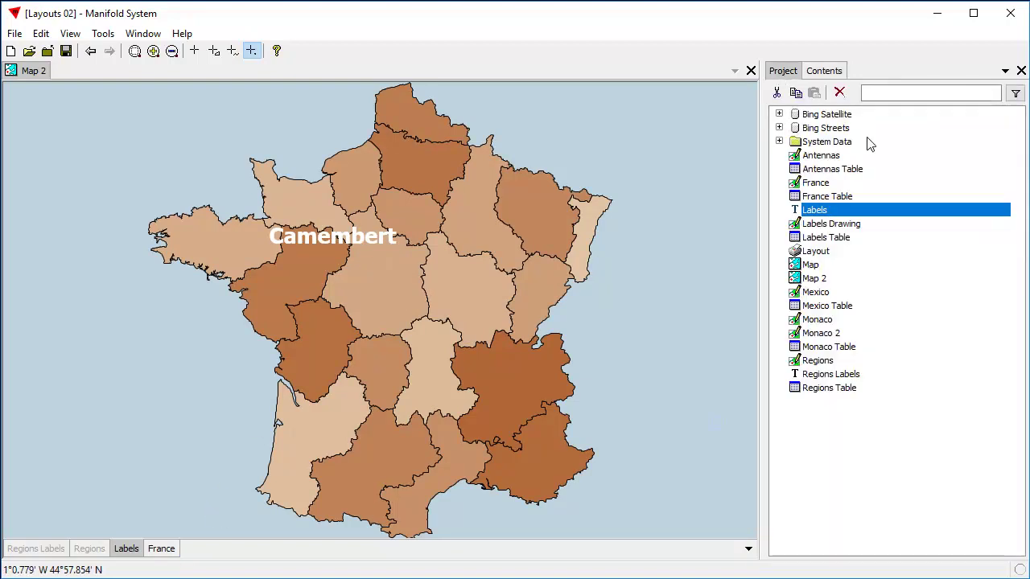
pyautogui.moveTo(845, 228); pyautogui.dragTo(356, 275)
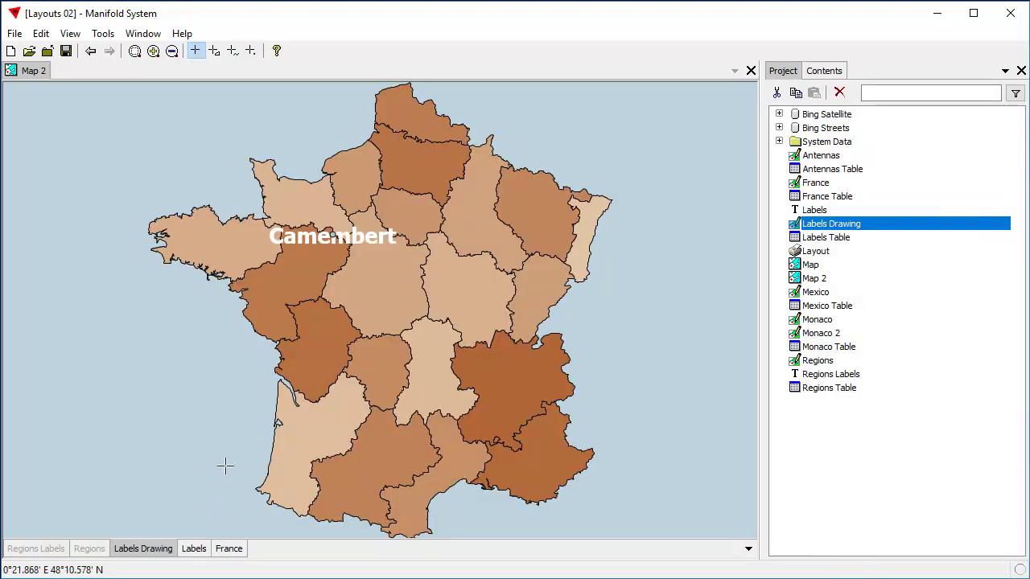
pyautogui.click(150, 552)
pyautogui.click(193, 548)
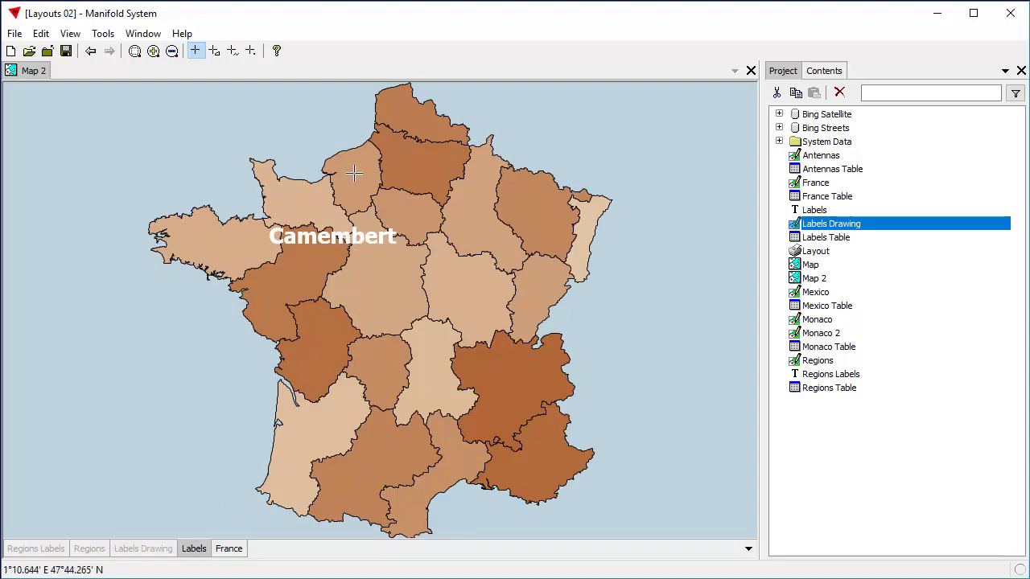
# Create a point label reading Brie southeast of the Camembert label, at about X 329653, Y 6083447.
pyautogui.click(251, 51)
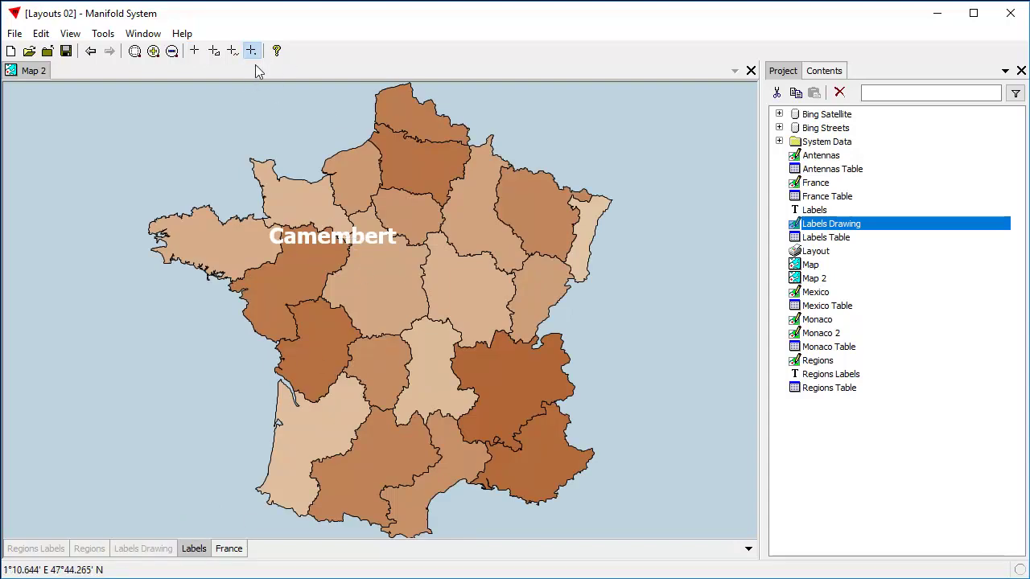
pyautogui.click(423, 260)
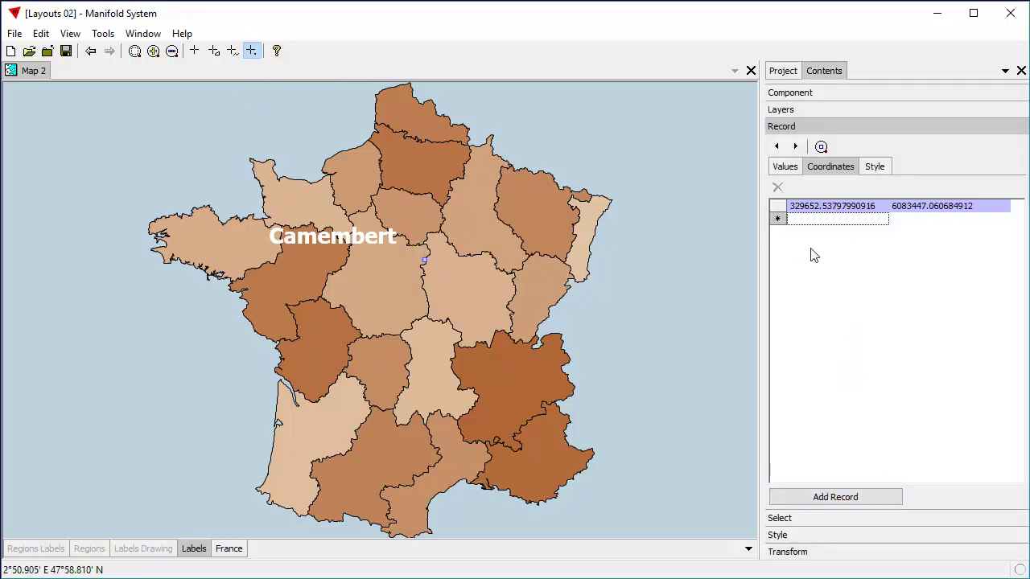
pyautogui.click(876, 166)
pyautogui.doubleClick(802, 363)
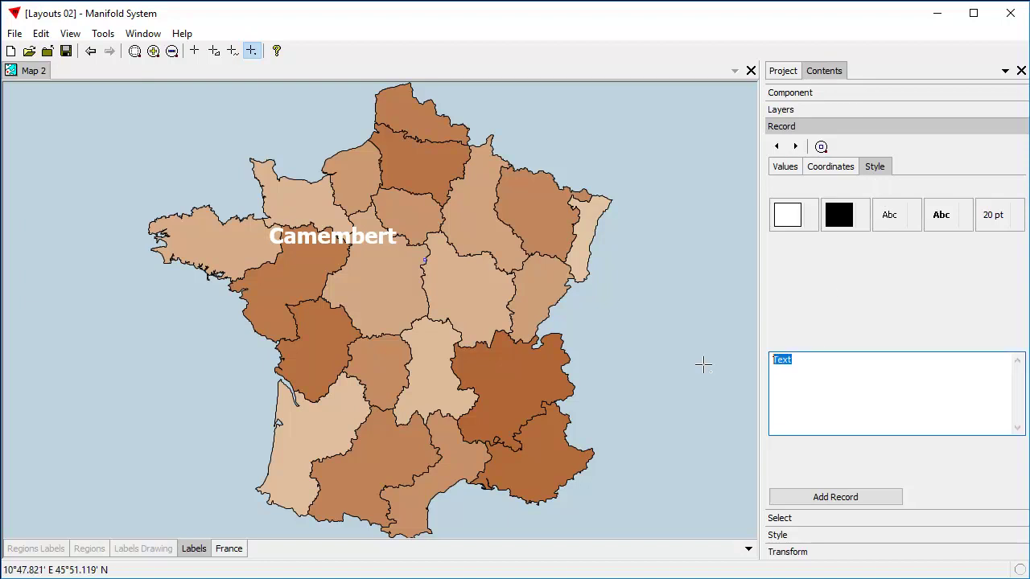
pyautogui.write('Brie')
pyautogui.click(840, 496)
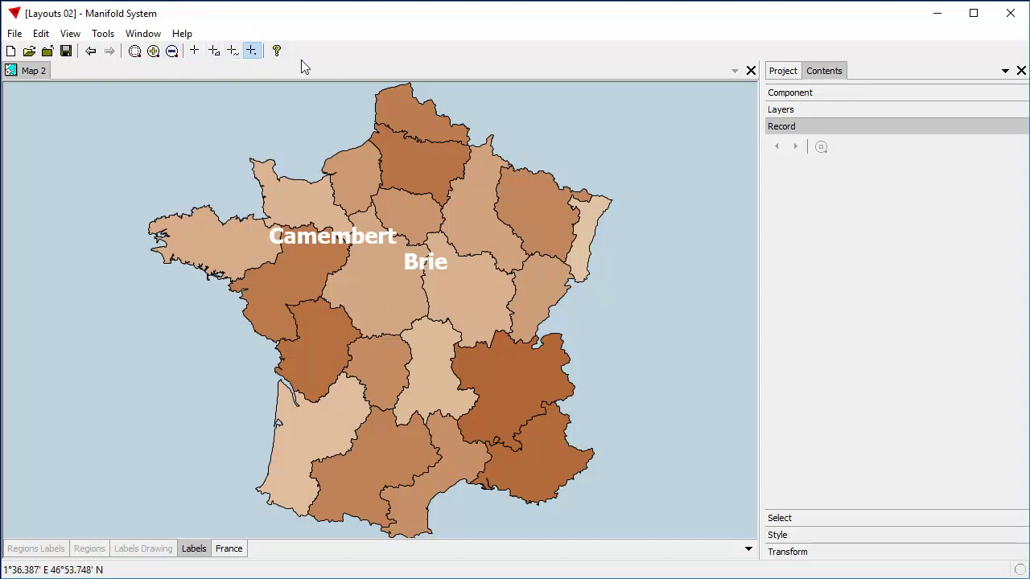
# Create a line label reading Channel off the northwest coast, from about -507421, 6312197 to 138609, 6598763.
pyautogui.click(223, 52)
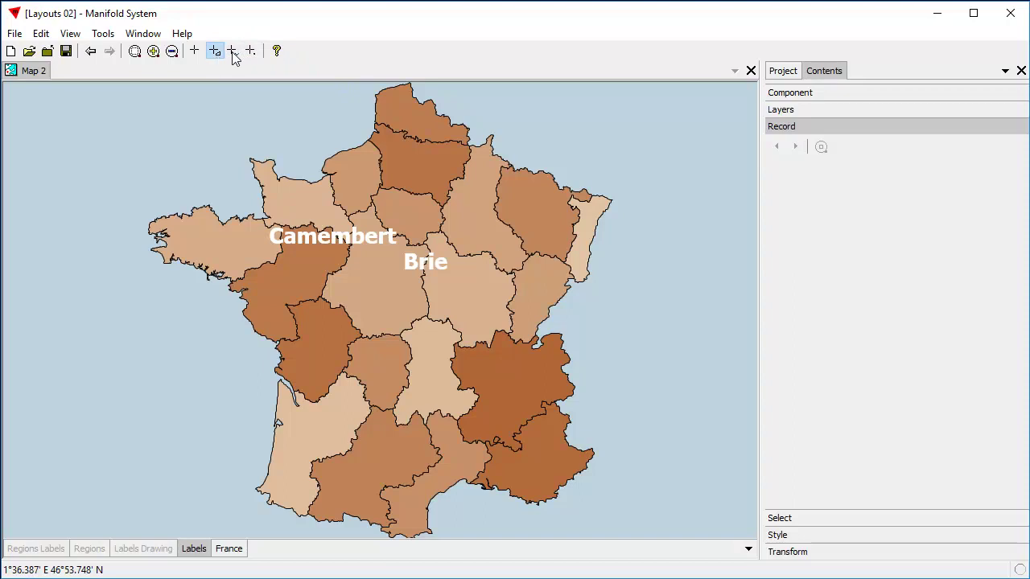
pyautogui.click(251, 53)
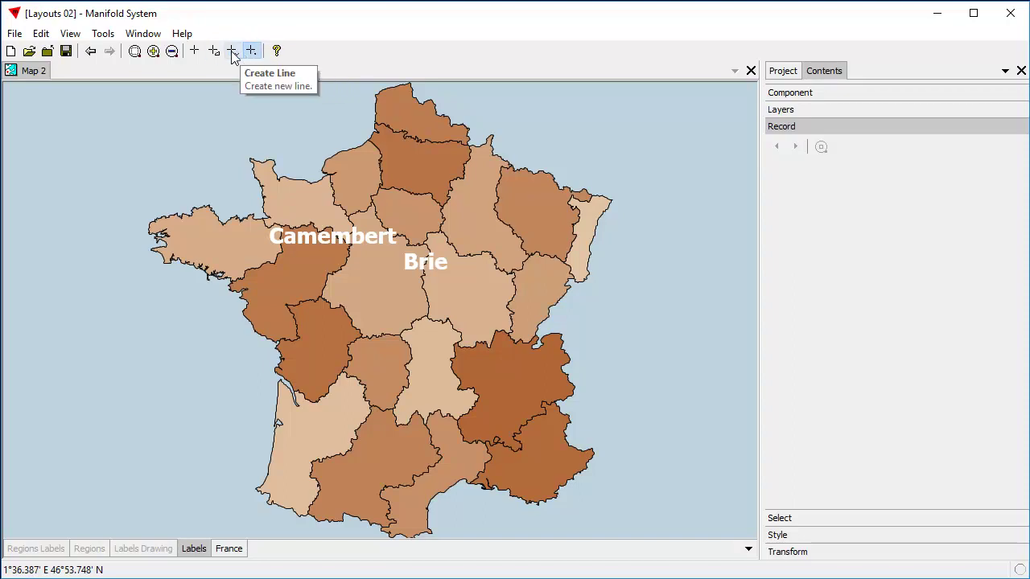
pyautogui.click(233, 53)
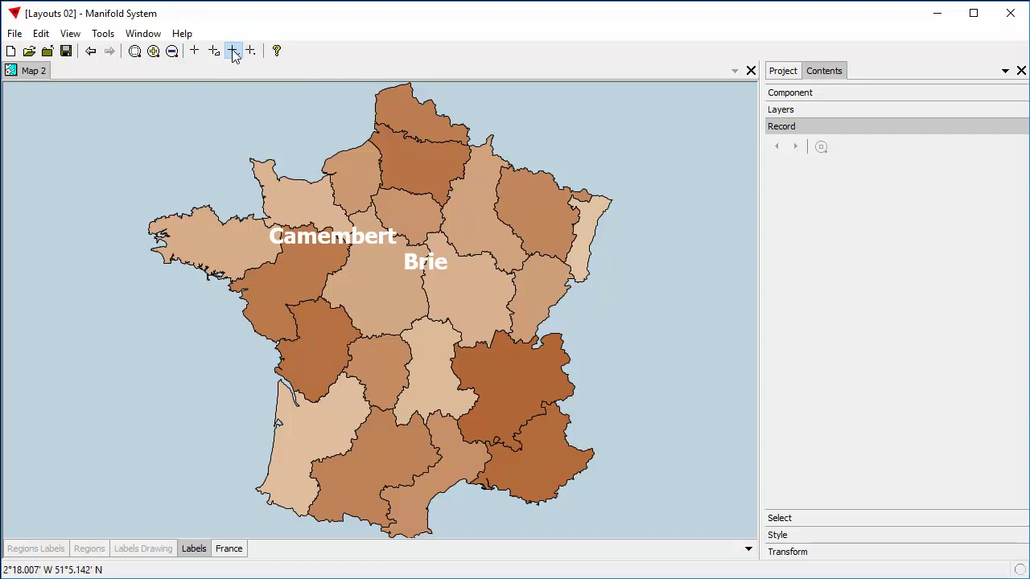
pyautogui.click(156, 187)
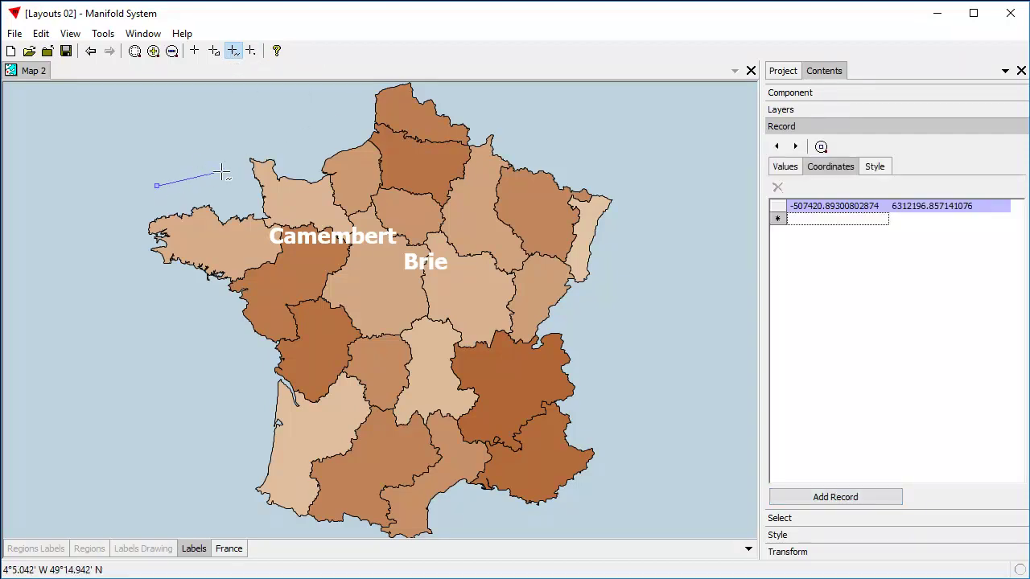
pyautogui.click(363, 95)
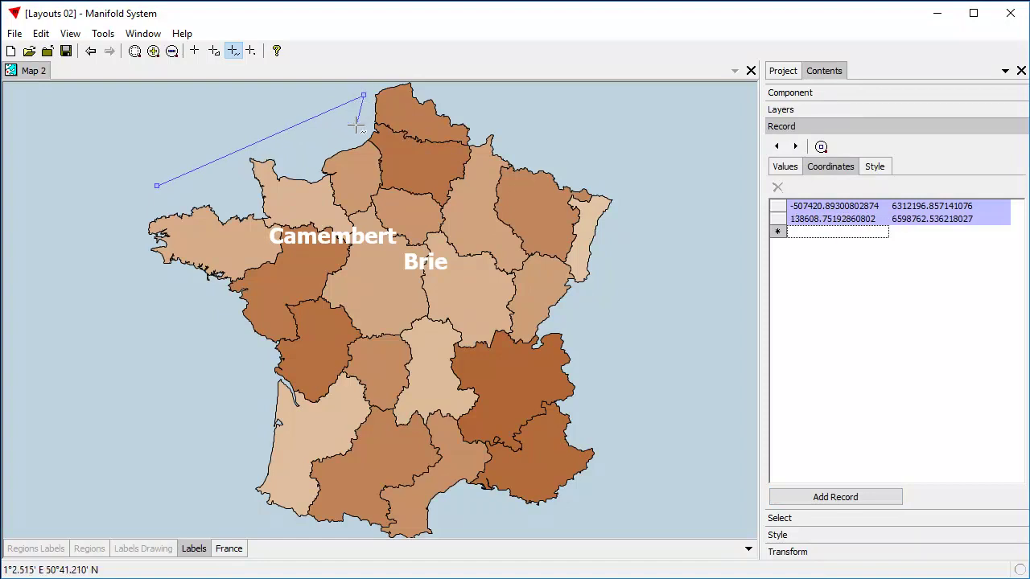
pyautogui.click(874, 166)
pyautogui.doubleClick(823, 379)
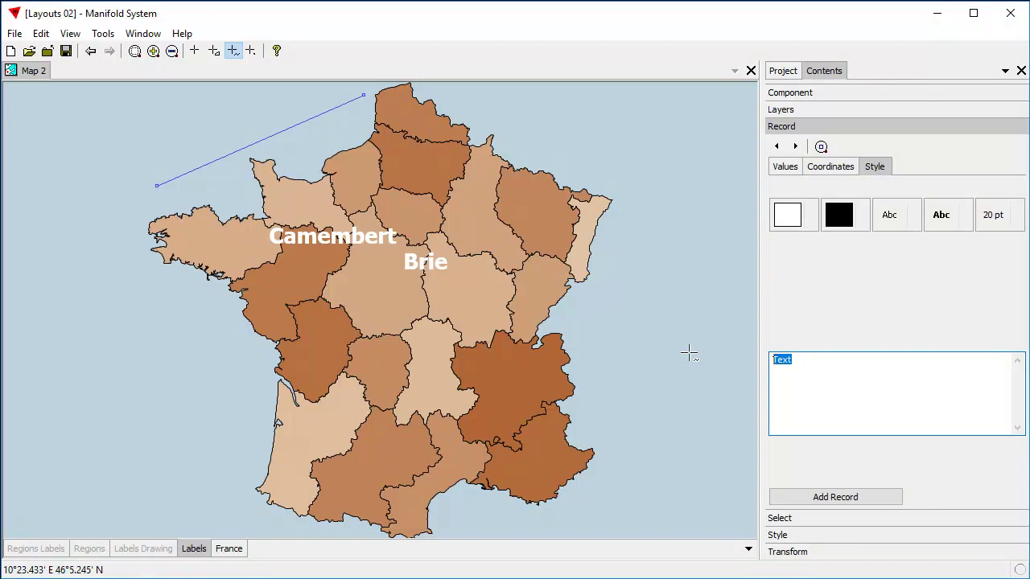
pyautogui.write('Channel')
pyautogui.click(874, 498)
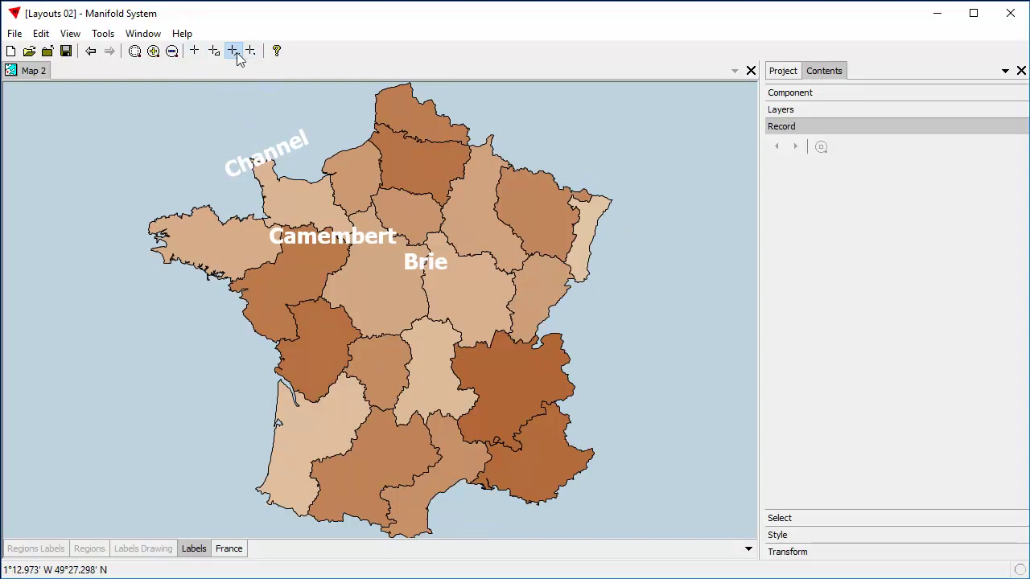
# Show Labels Drawing and move the Channel line's endpoints farther offshore, to about -565237, 6372526 and 131068, 6633955.
pyautogui.click(195, 51)
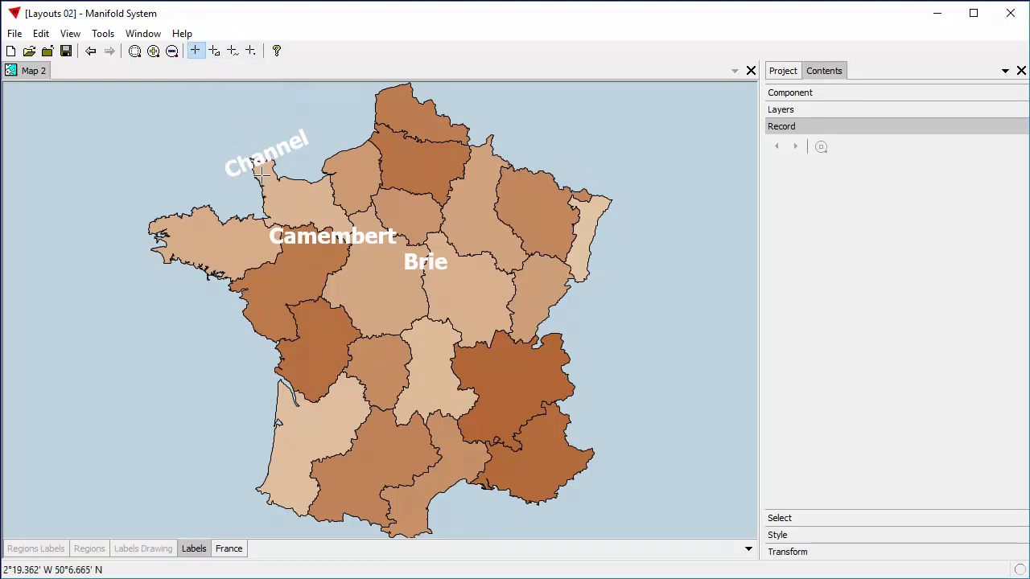
pyautogui.click(149, 548)
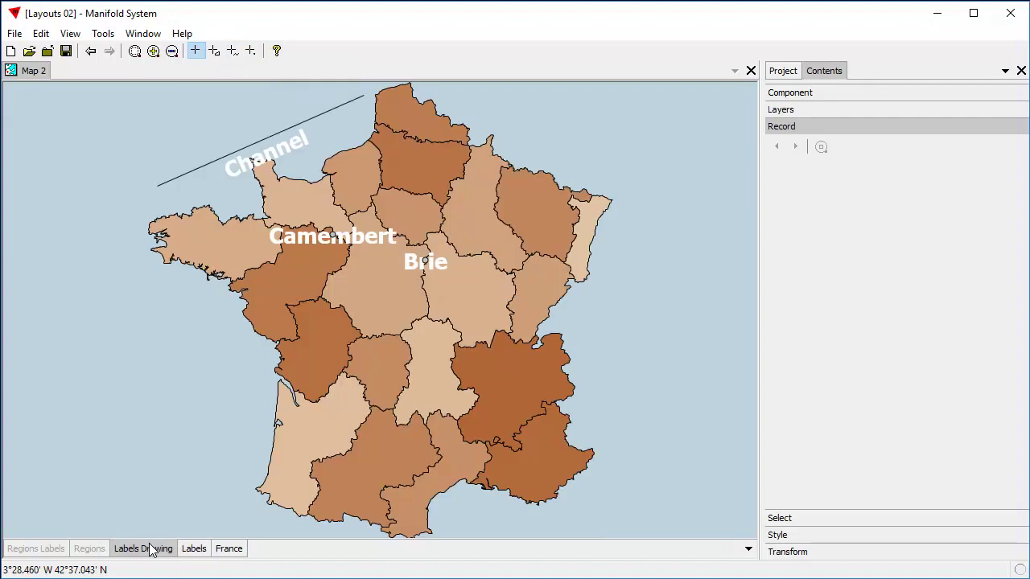
pyautogui.click(311, 117)
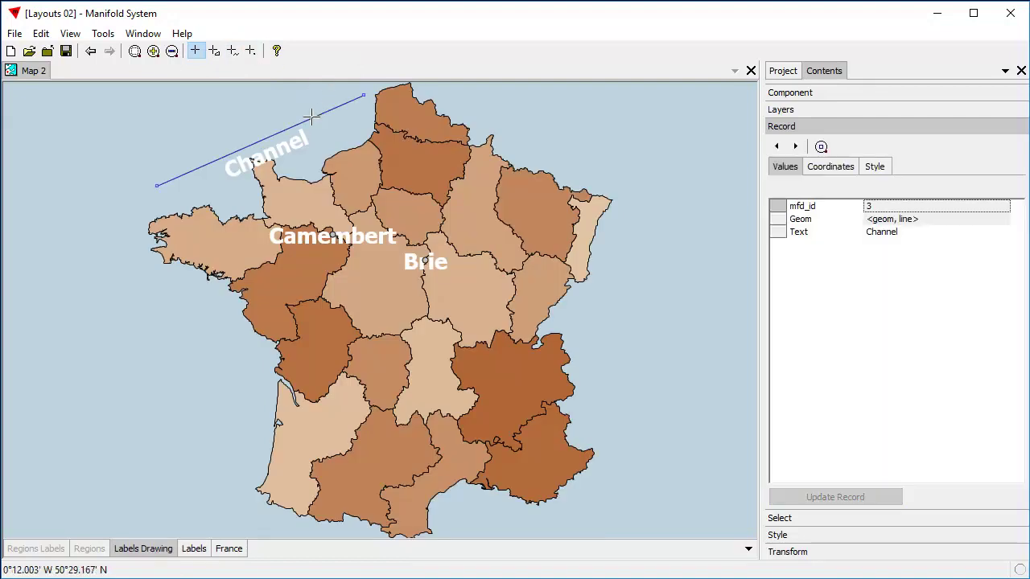
pyautogui.click(840, 169)
pyautogui.moveTo(362, 96); pyautogui.dragTo(362, 83)
pyautogui.moveTo(157, 185); pyautogui.dragTo(138, 165)
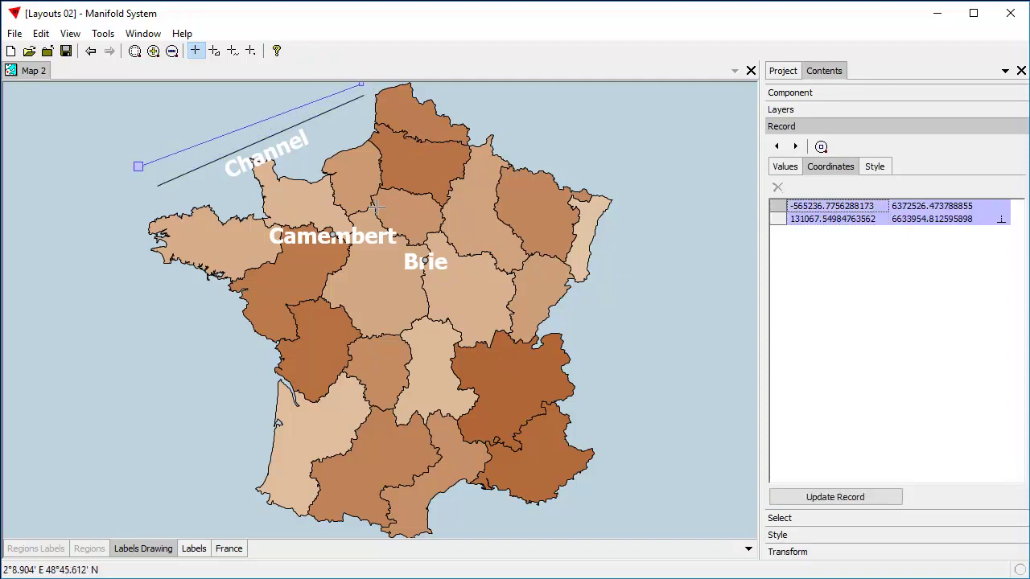
pyautogui.click(835, 497)
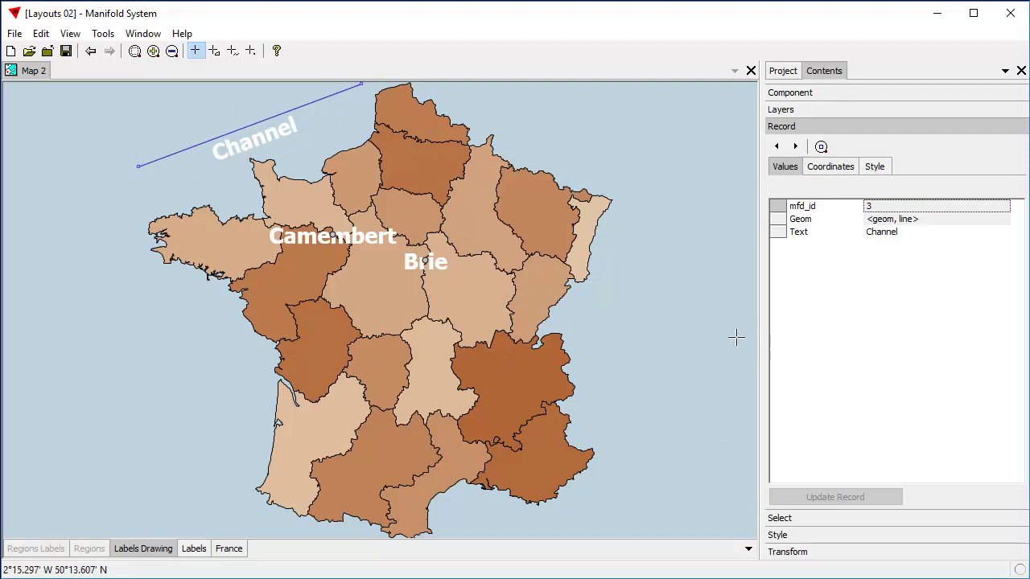
pyautogui.click(692, 324)
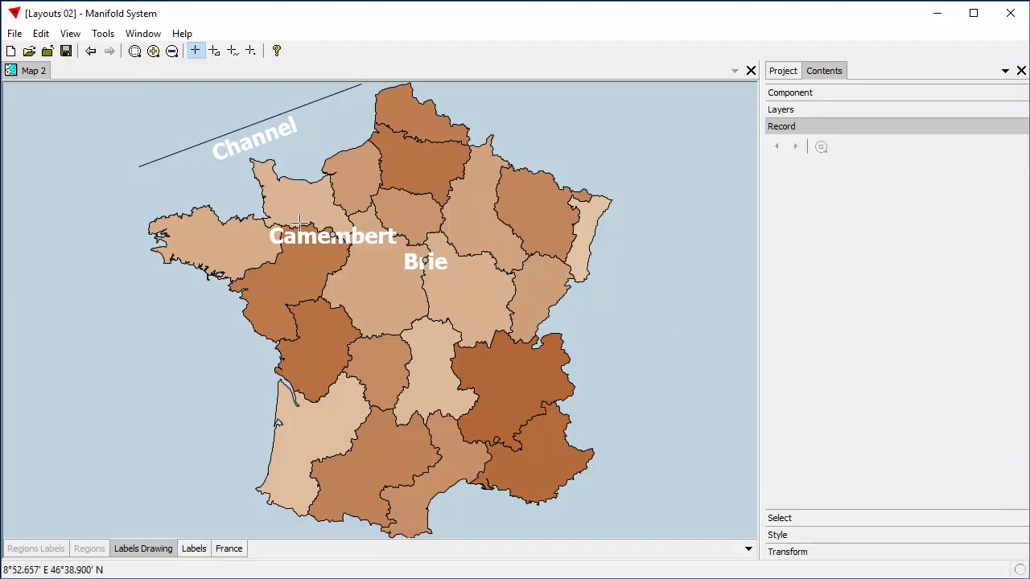
# Hide Labels Drawing and create a line label with the default text off the west coast, from about -517476, 6035686 to -180635, 5442445.
pyautogui.click(159, 558)
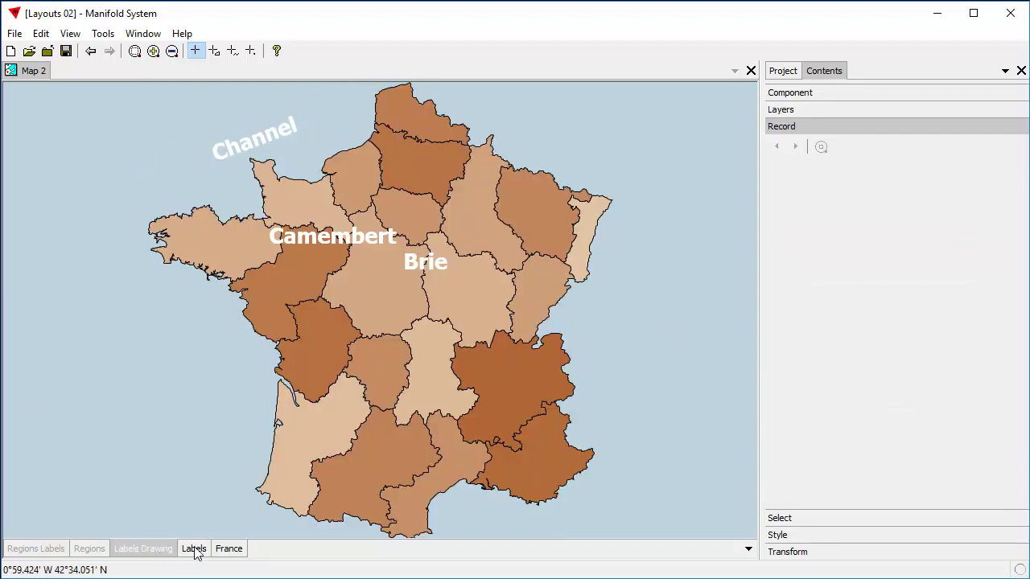
pyautogui.click(193, 553)
pyautogui.click(232, 50)
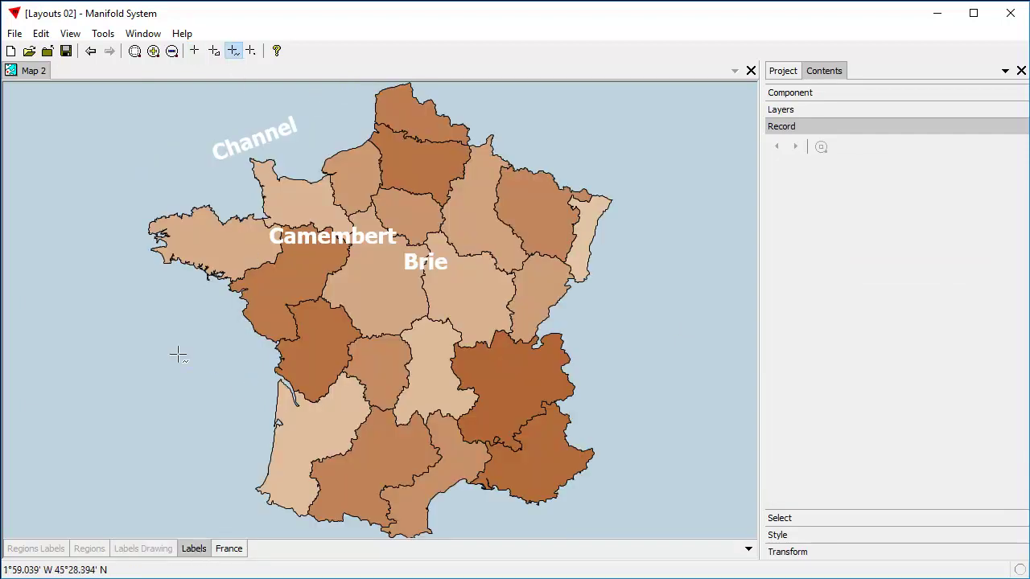
pyautogui.click(153, 274)
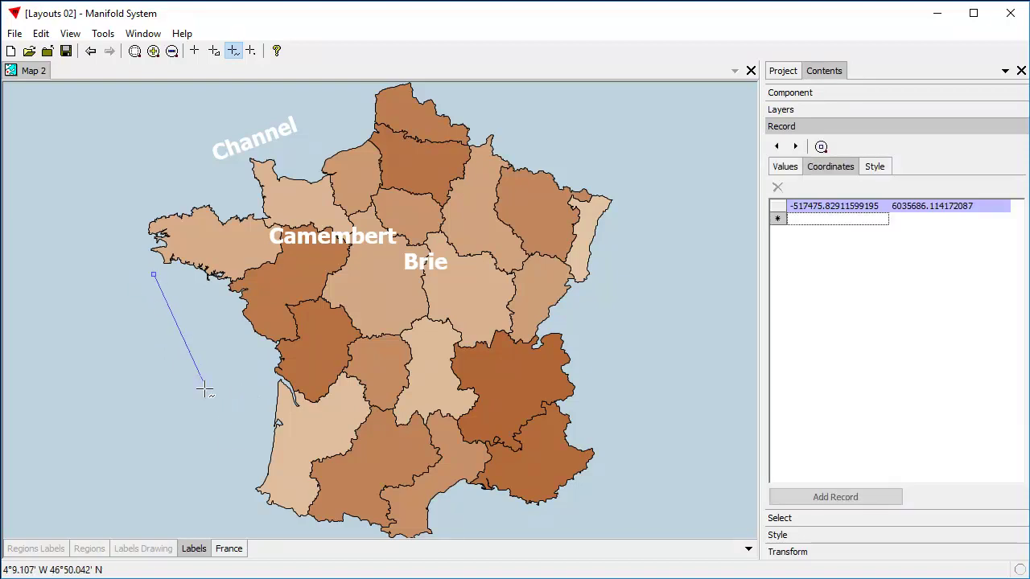
pyautogui.click(261, 465)
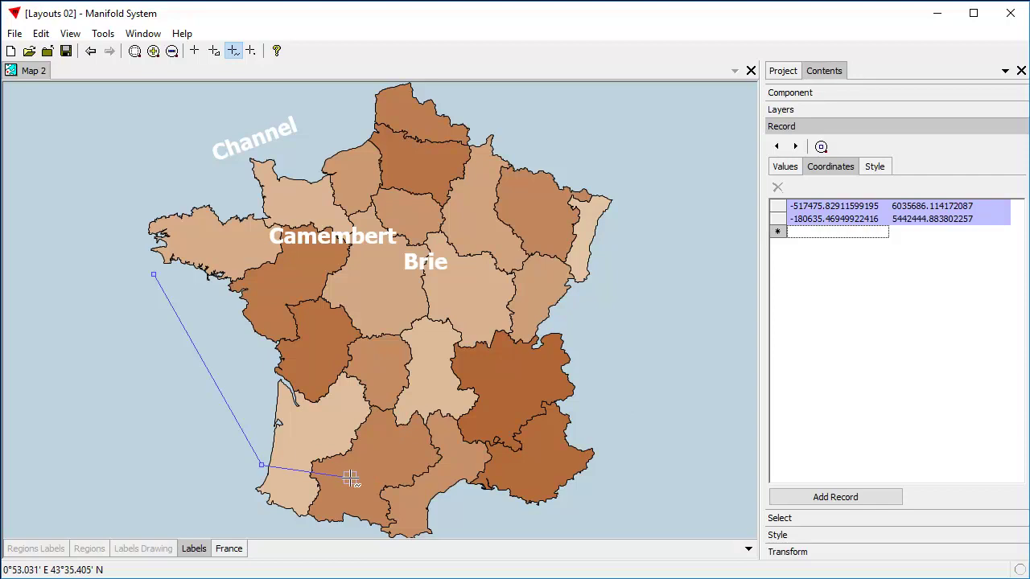
pyautogui.press('Return')
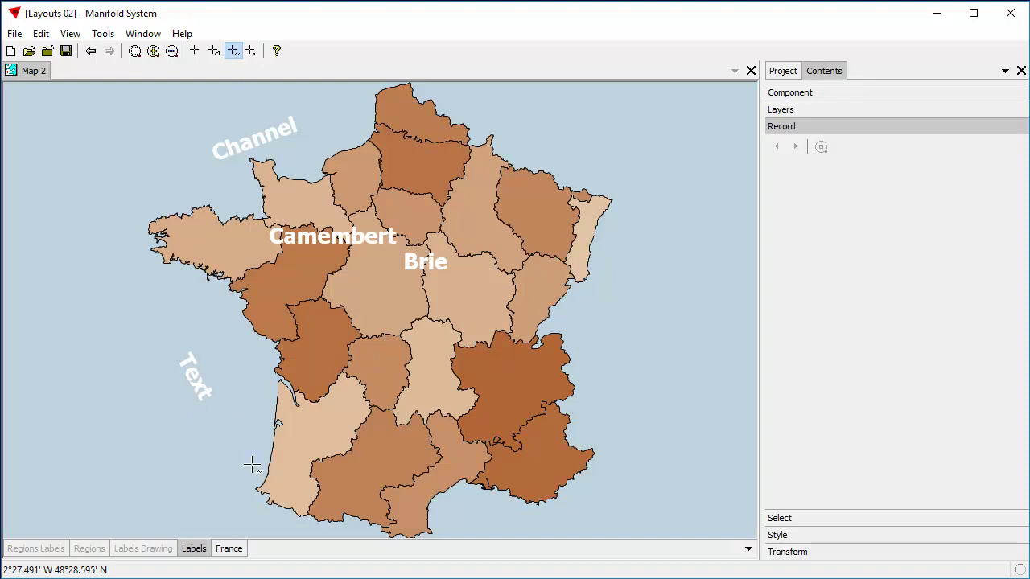
# Show Labels Drawing, examine the values, coordinates and style of the west coast line, and return to the Labels layer.
pyautogui.click(158, 552)
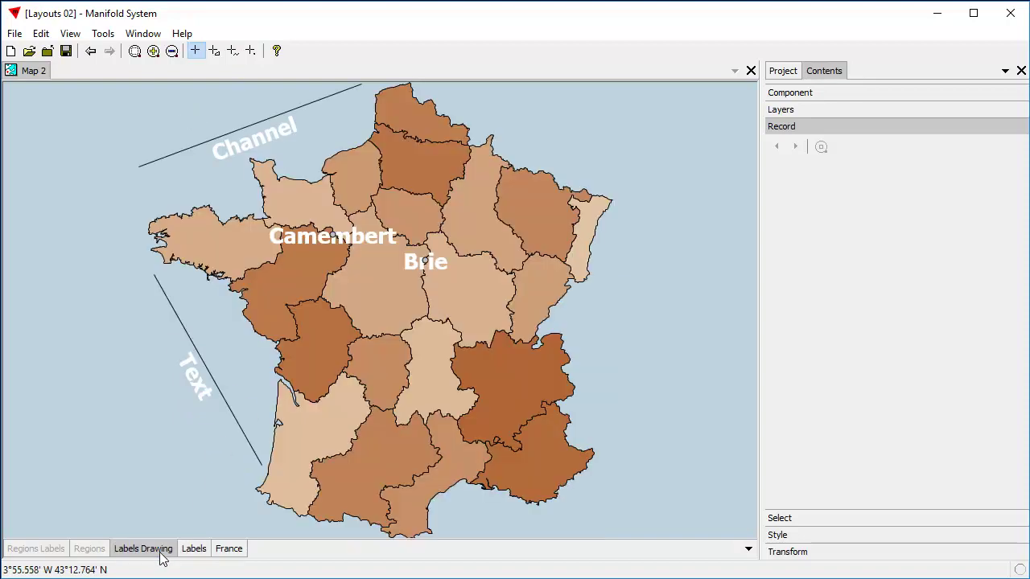
pyautogui.click(238, 423)
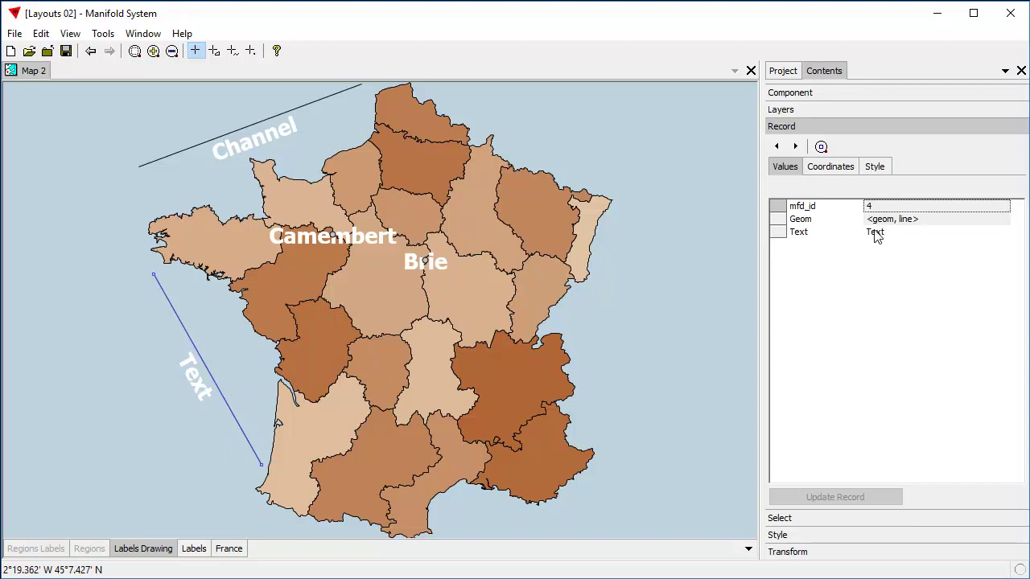
pyautogui.click(837, 169)
pyautogui.click(875, 174)
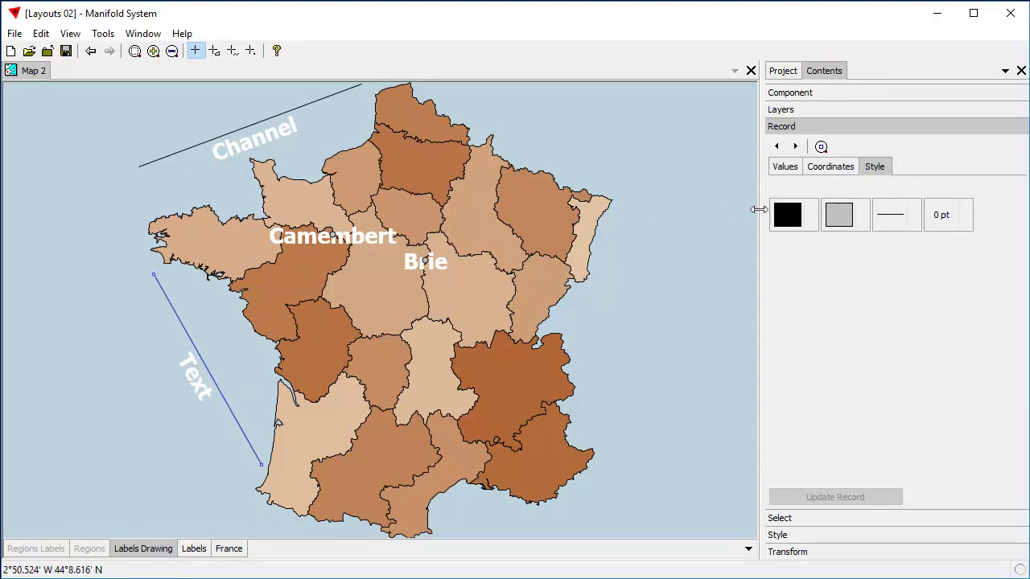
pyautogui.click(193, 551)
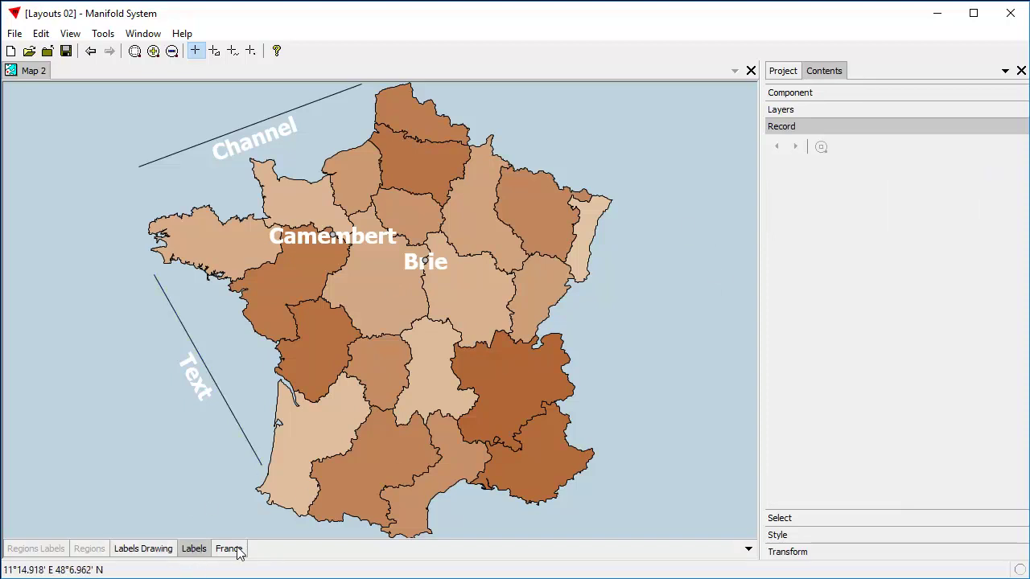
# Change the text of the west coast line label to Atlantic Ocean and hide Labels Drawing.
pyautogui.click(194, 378)
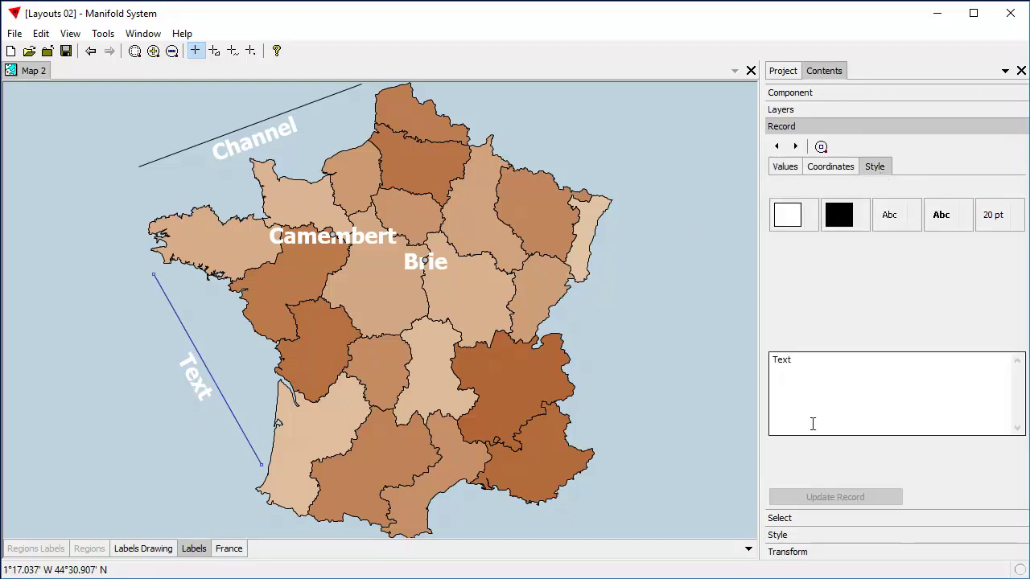
pyautogui.moveTo(823, 359); pyautogui.dragTo(760, 365)
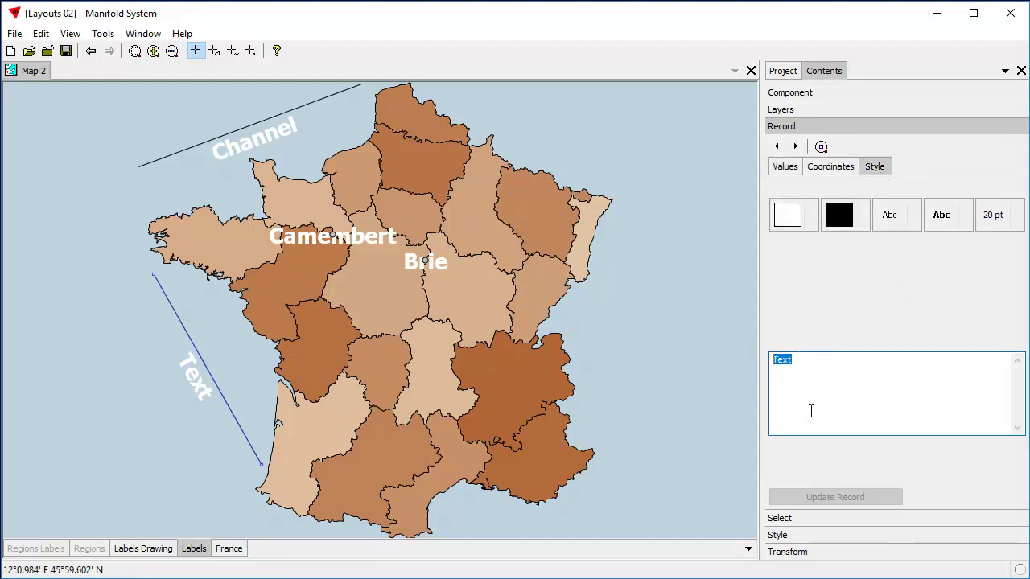
pyautogui.write('Atlantic Ocean')
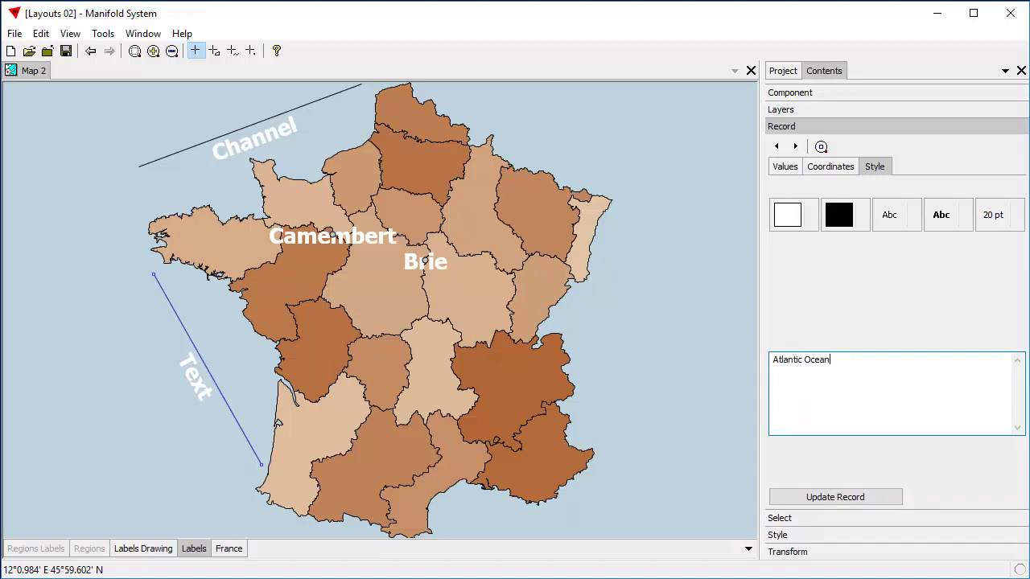
pyautogui.click(876, 496)
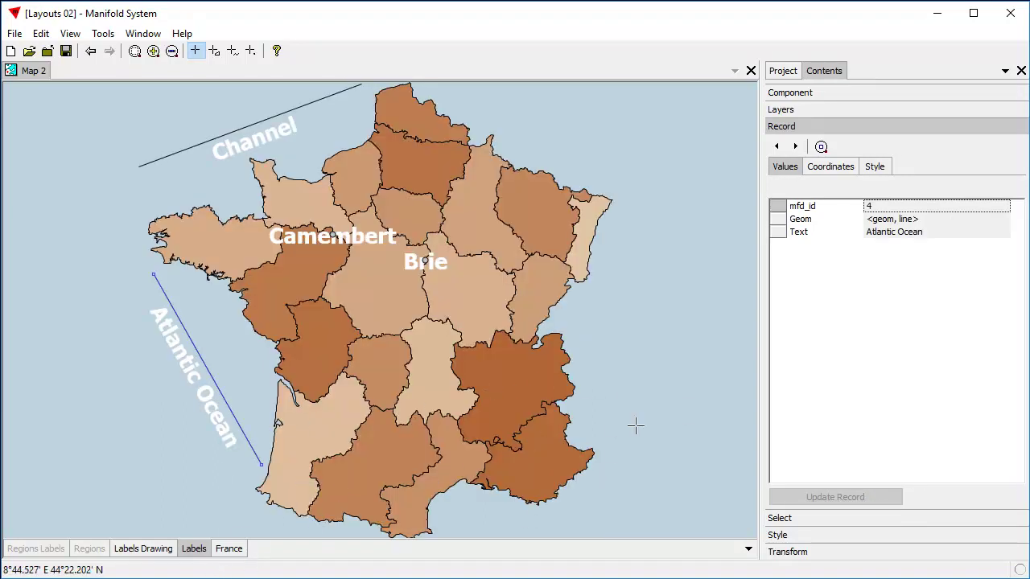
pyautogui.click(154, 550)
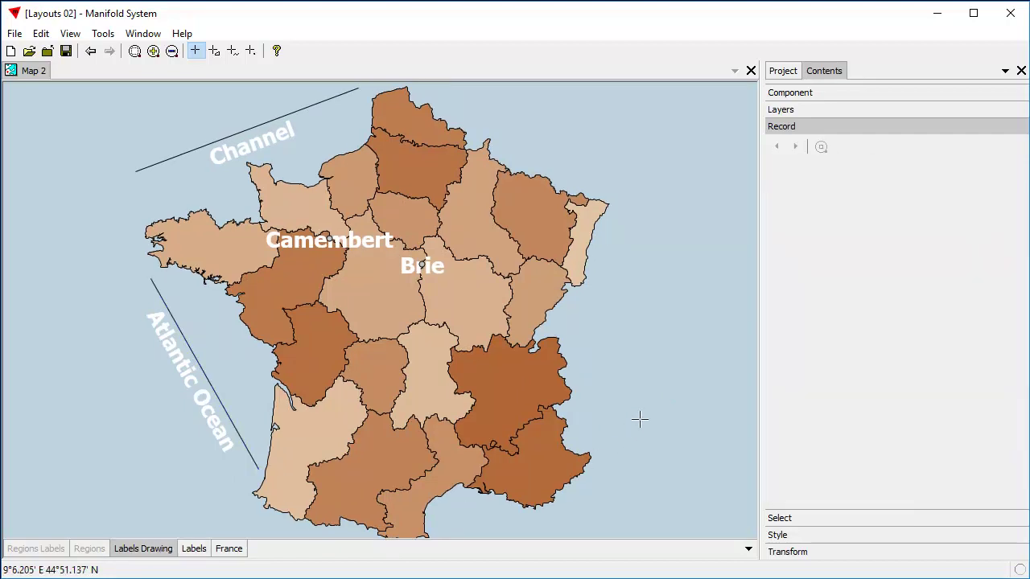
pyautogui.click(155, 553)
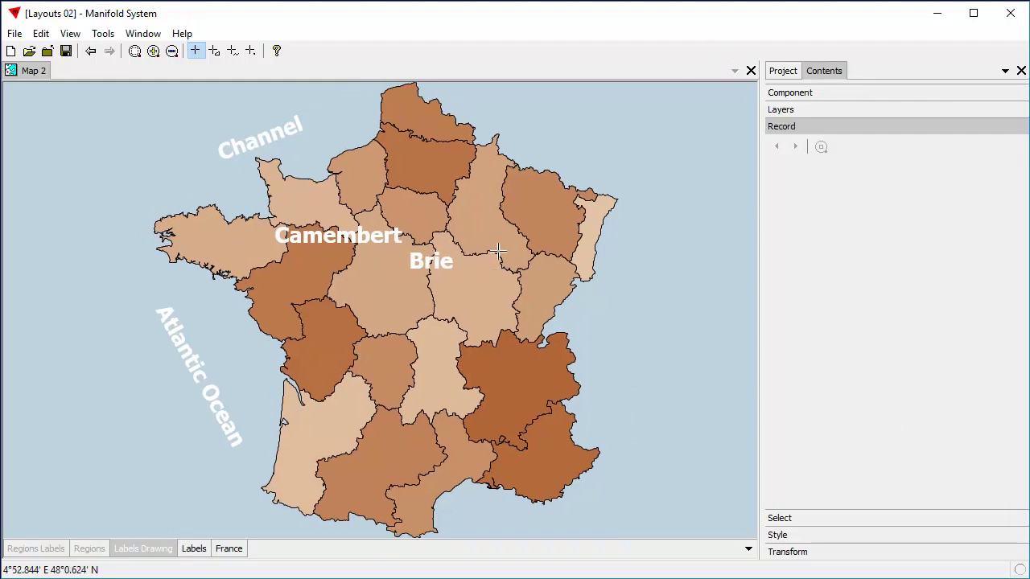
# Set the fill colour of all labels in the Labels layer to yellow.
pyautogui.click(195, 550)
pyautogui.click(795, 538)
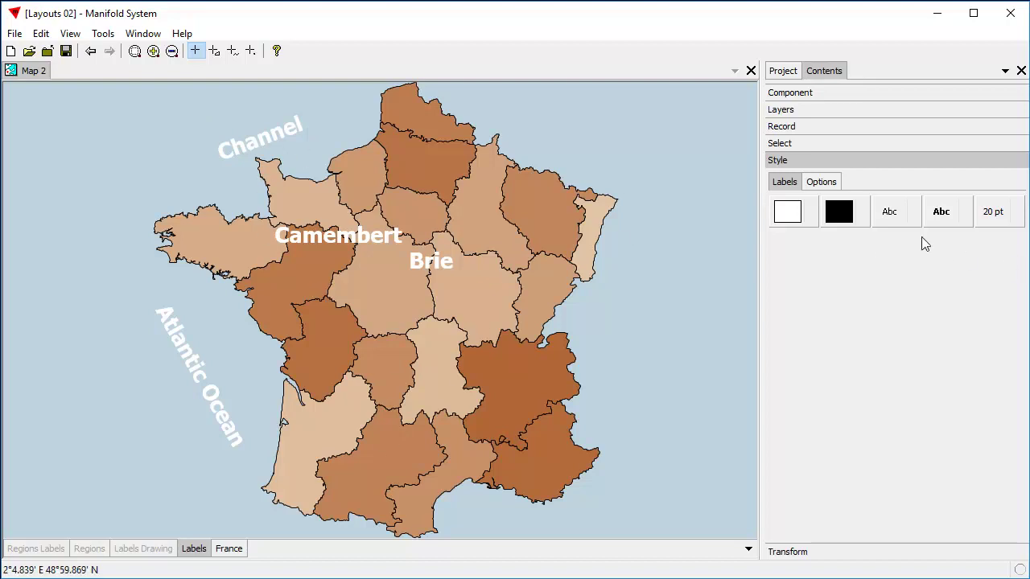
pyautogui.click(784, 217)
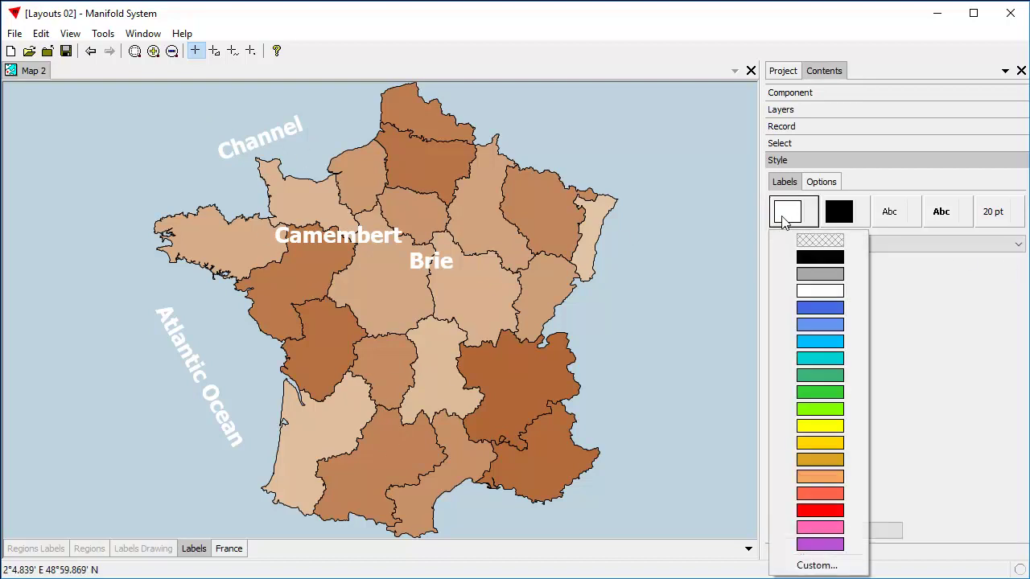
pyautogui.click(819, 426)
pyautogui.click(850, 534)
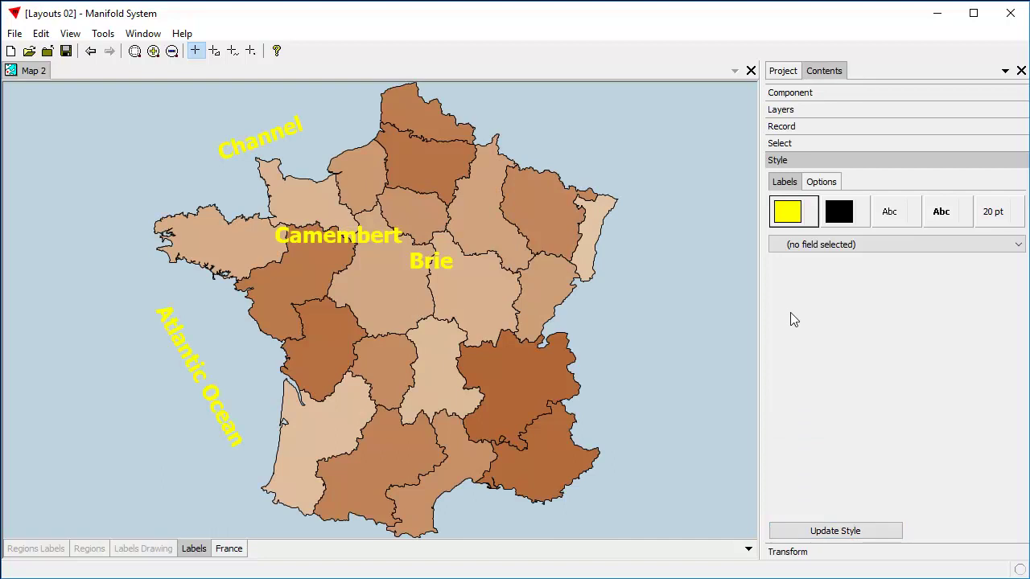
# Set the fill colour of the Labels layer back to white and give its text a thin edge effect.
pyautogui.click(794, 219)
pyautogui.click(824, 291)
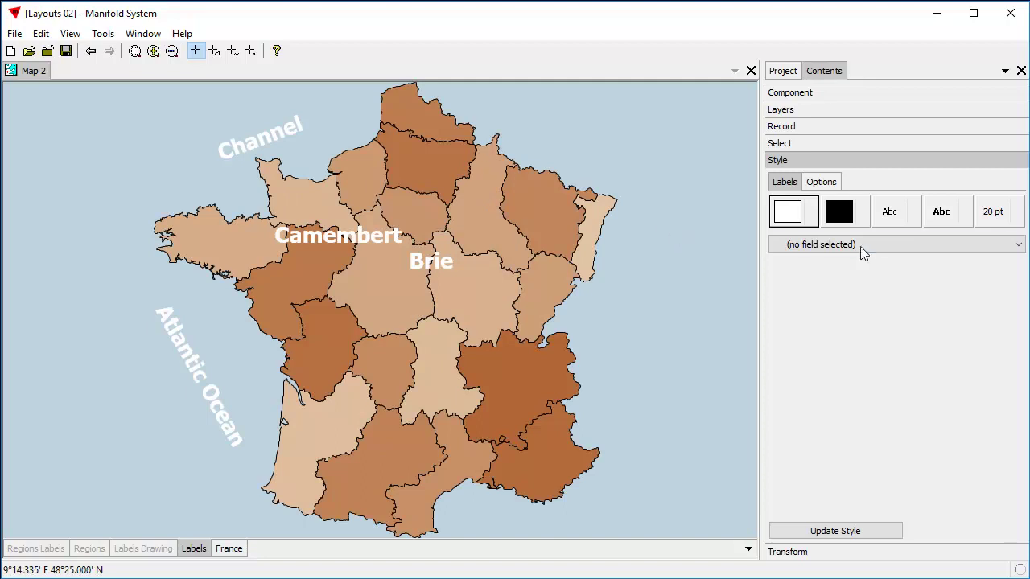
pyautogui.click(890, 217)
pyautogui.click(921, 312)
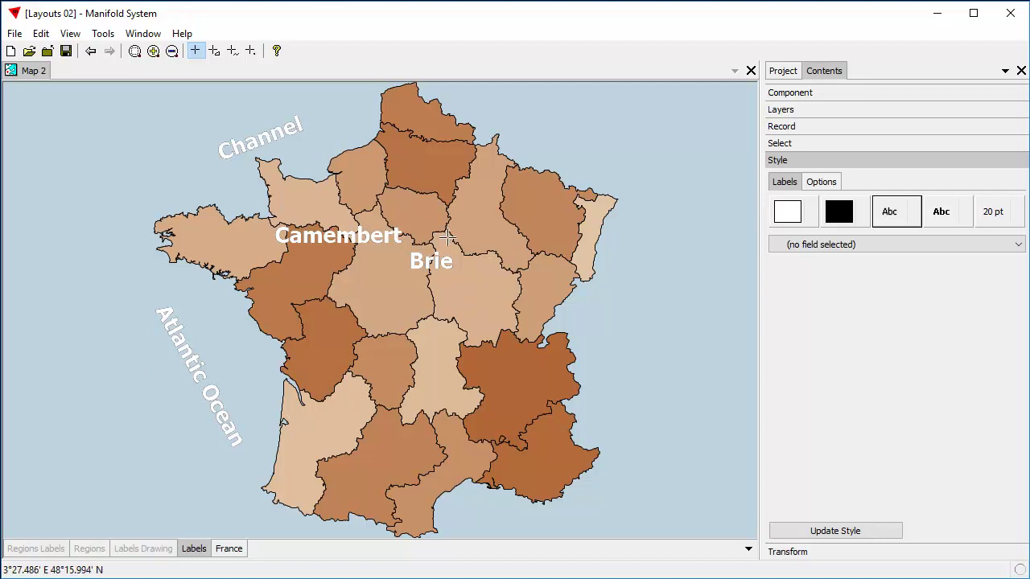
# Add a field named Style of type nvarchar to the schema of Labels Table, save it and close the table.
pyautogui.click(784, 72)
pyautogui.doubleClick(841, 238)
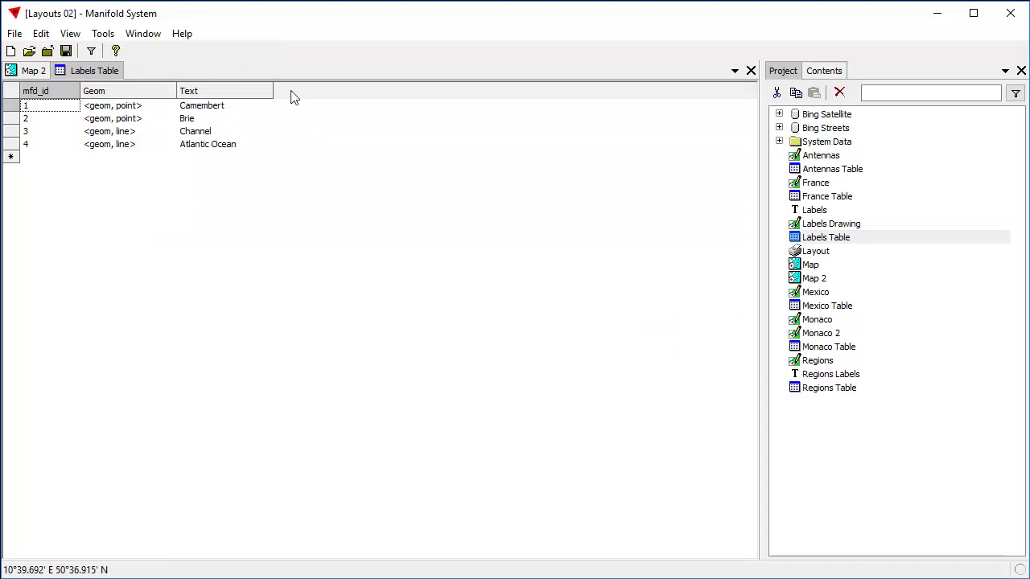
pyautogui.click(40, 33)
pyautogui.click(94, 272)
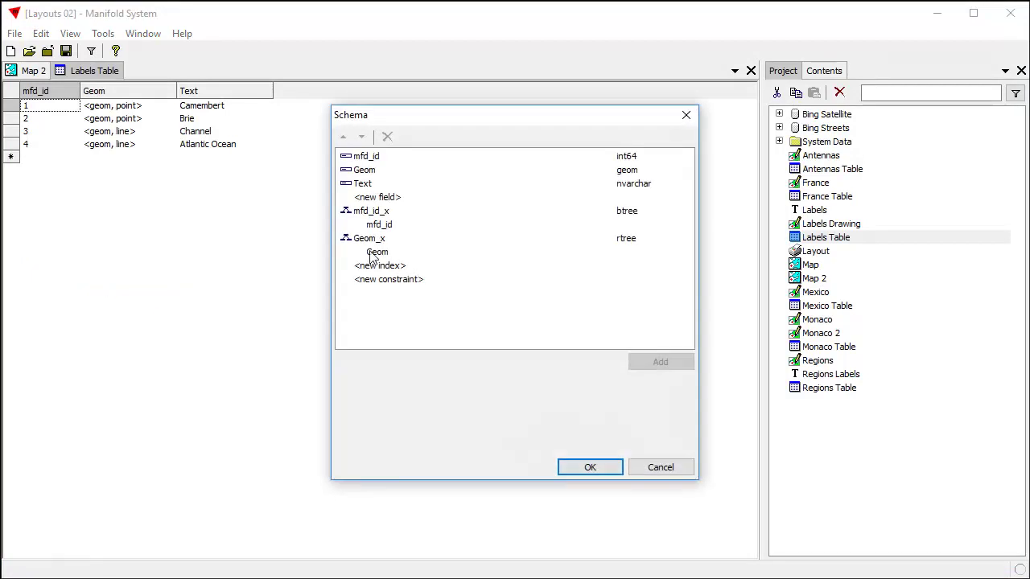
pyautogui.click(378, 199)
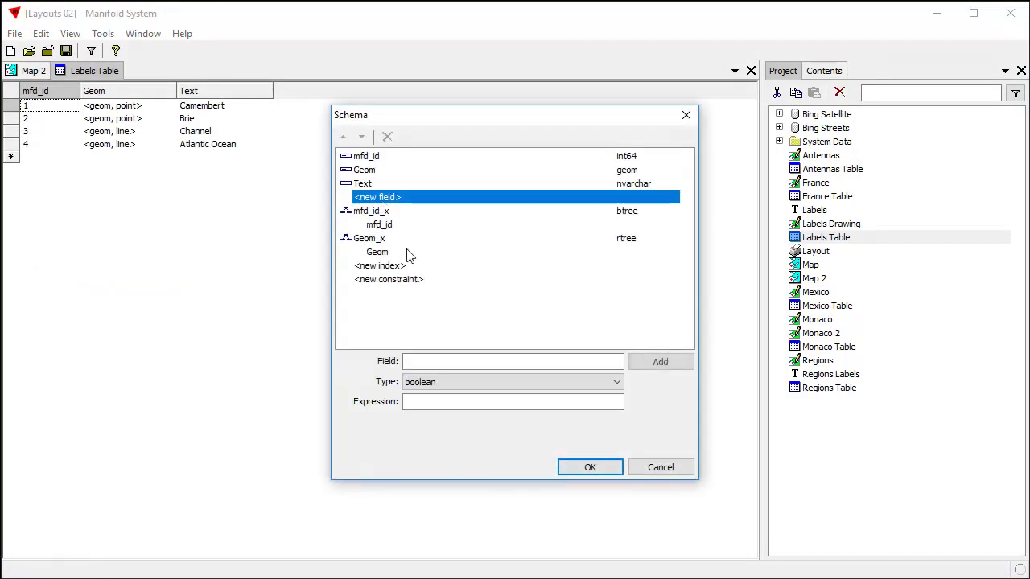
pyautogui.click(451, 362)
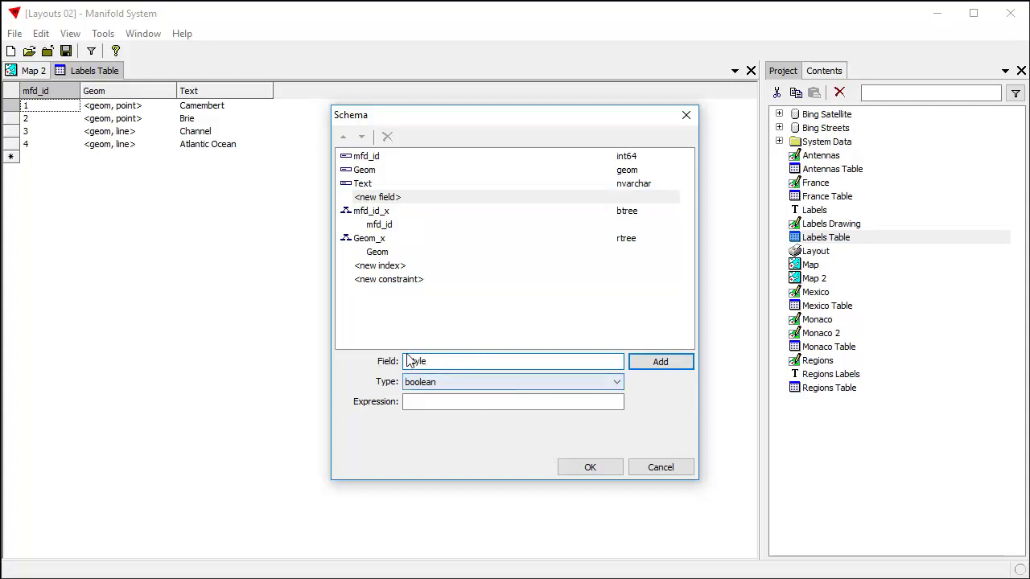
pyautogui.click(617, 383)
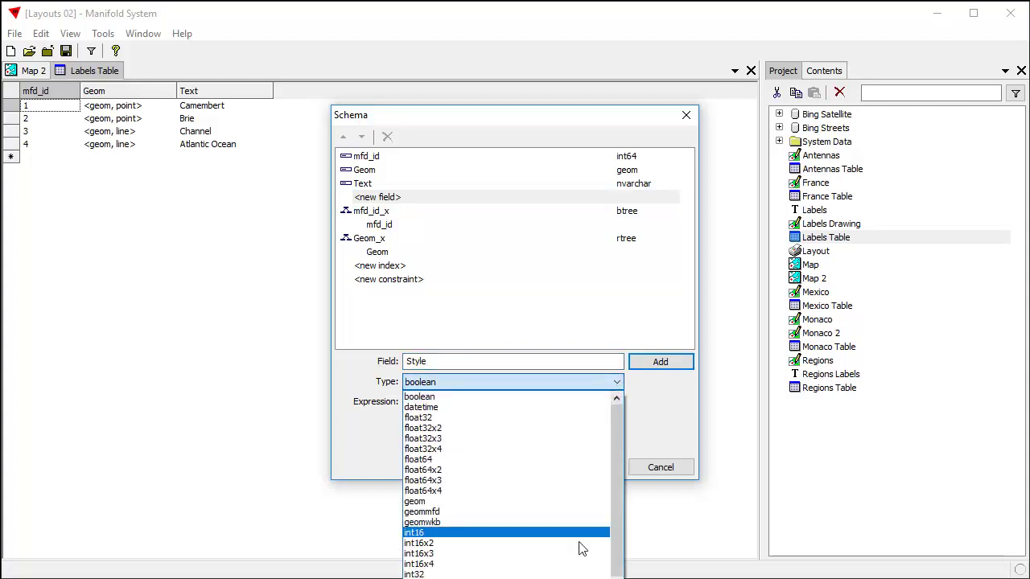
pyautogui.scroll(-5, 414, 398)
pyautogui.click(415, 397)
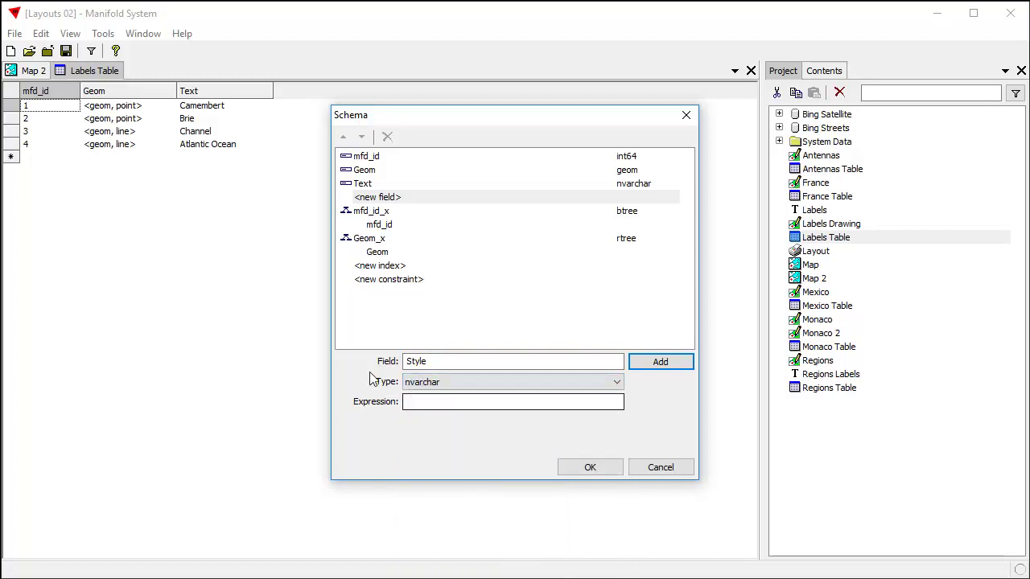
pyautogui.click(666, 363)
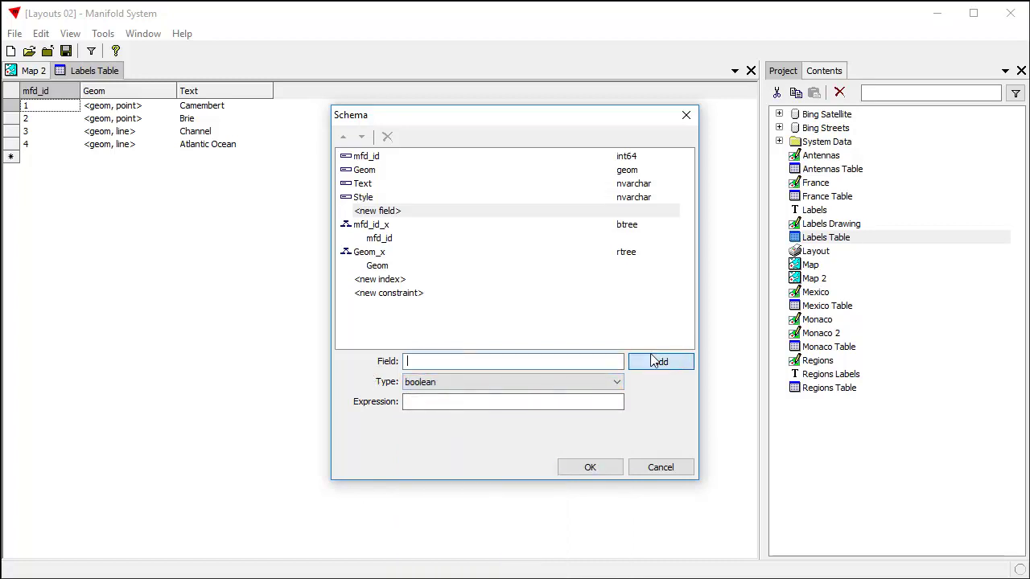
pyautogui.click(596, 469)
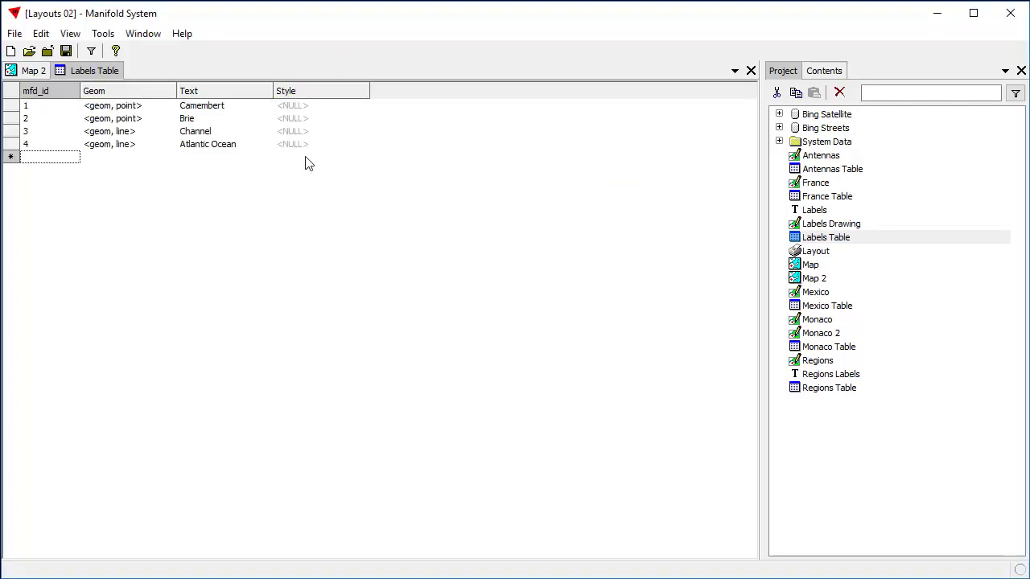
pyautogui.click(751, 70)
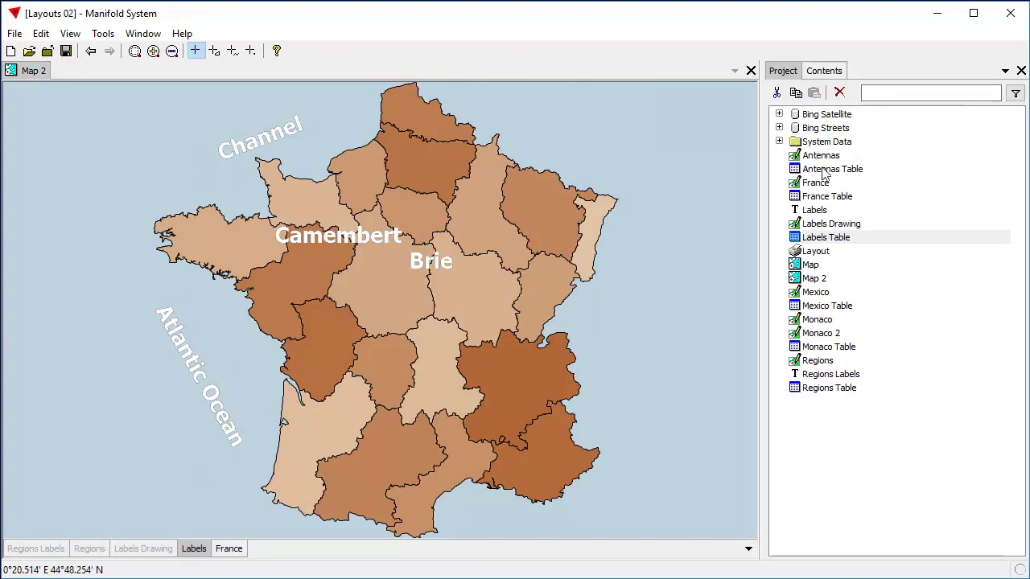
# Enable per-record style for the Labels layer using the Style field, and return to its label style settings.
pyautogui.click(820, 72)
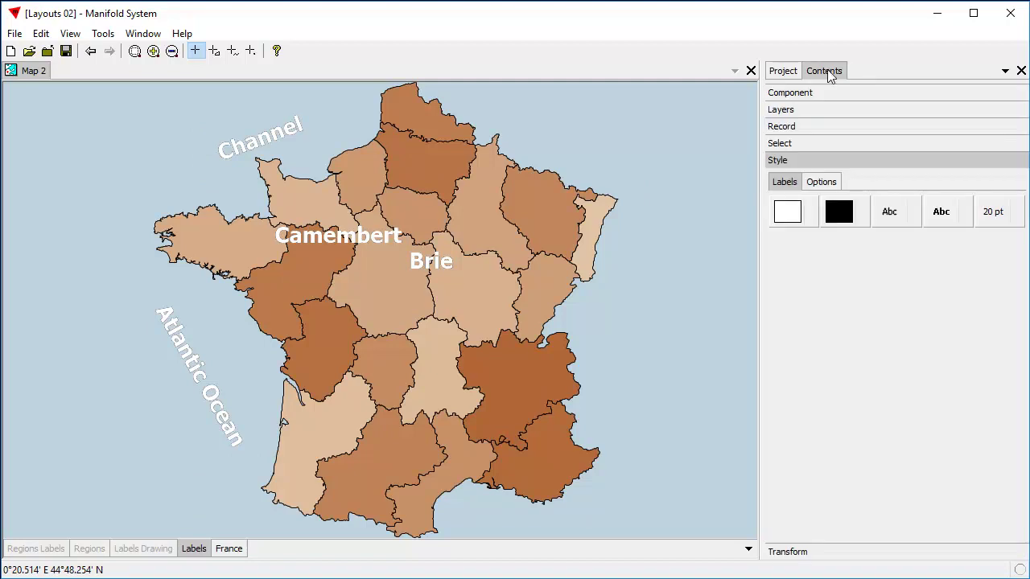
pyautogui.click(826, 185)
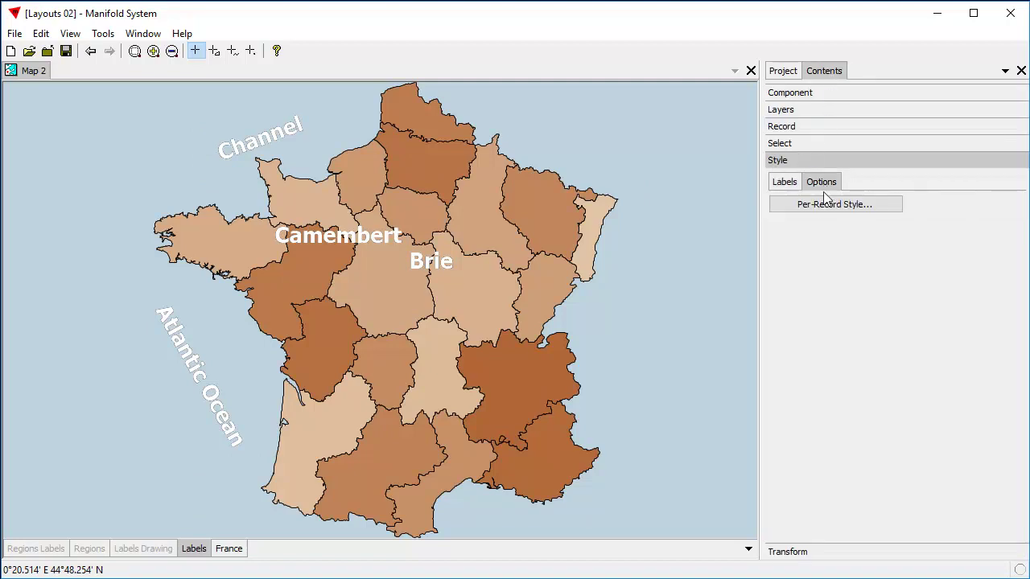
pyautogui.click(828, 204)
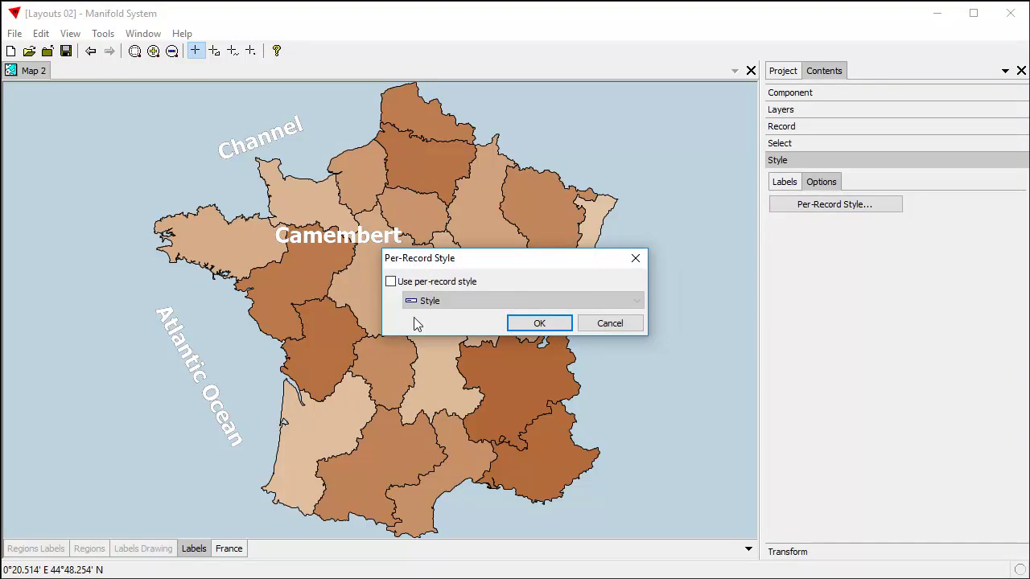
pyautogui.click(391, 281)
pyautogui.click(635, 300)
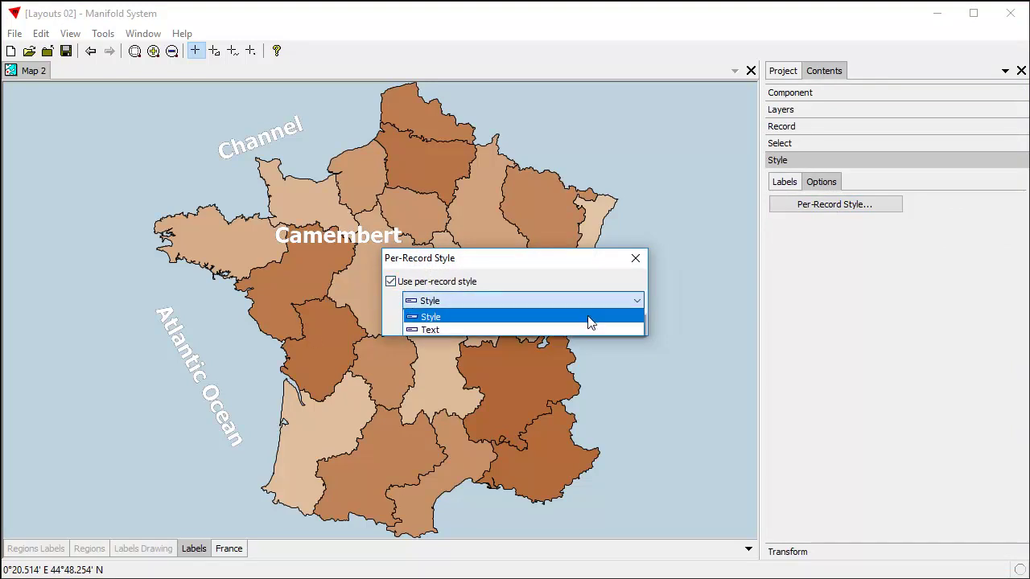
pyautogui.click(443, 320)
pyautogui.click(538, 323)
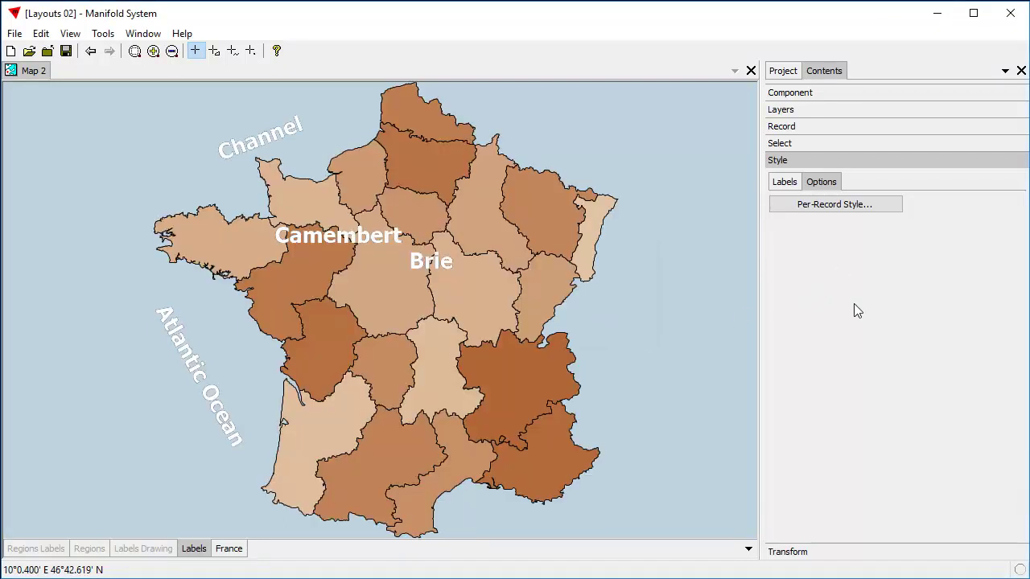
pyautogui.click(786, 184)
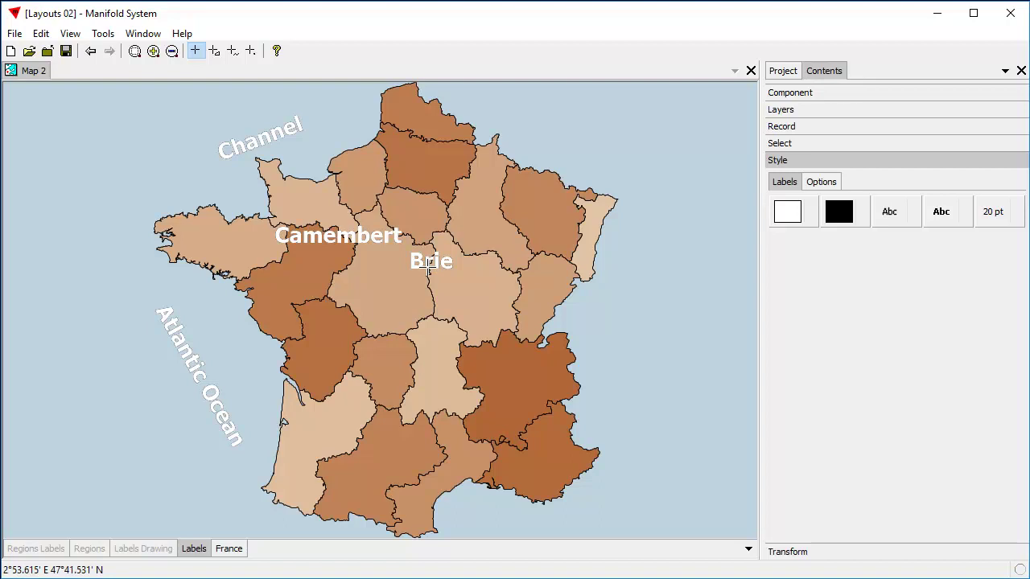
# Give the Brie label its own style with a bright green fill and a size of 16 pt.
pyautogui.click(430, 262)
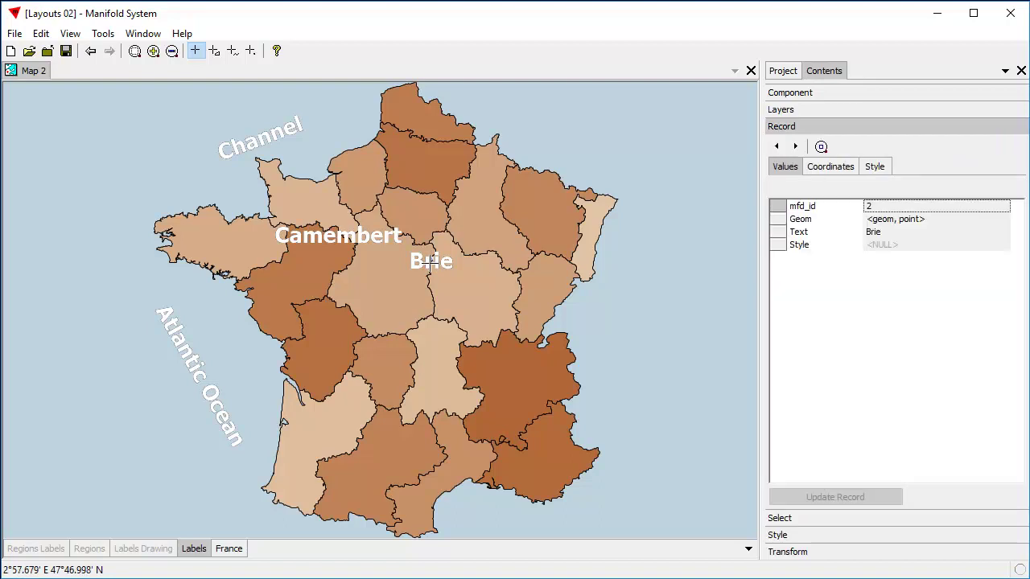
pyautogui.click(875, 169)
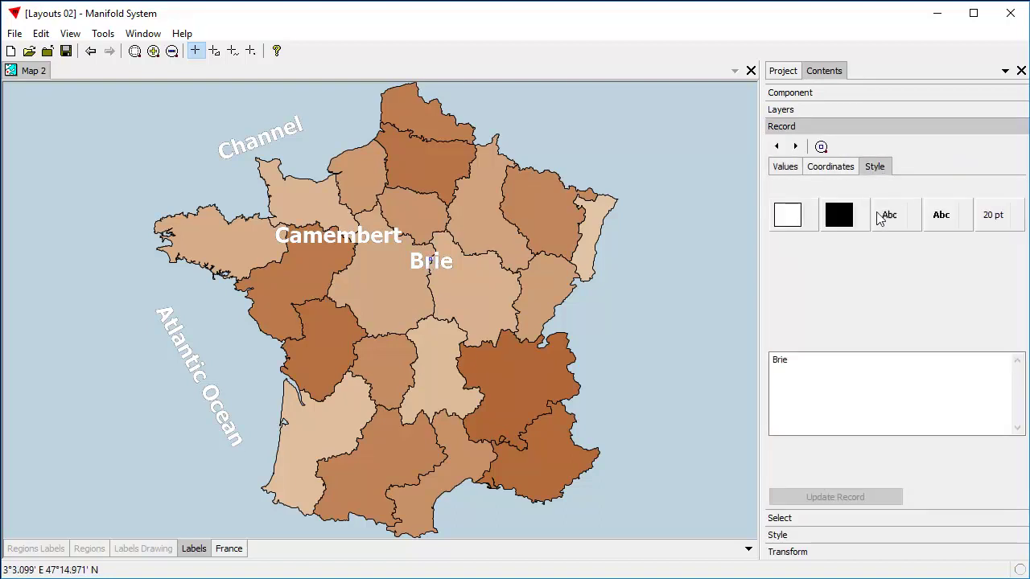
pyautogui.click(790, 217)
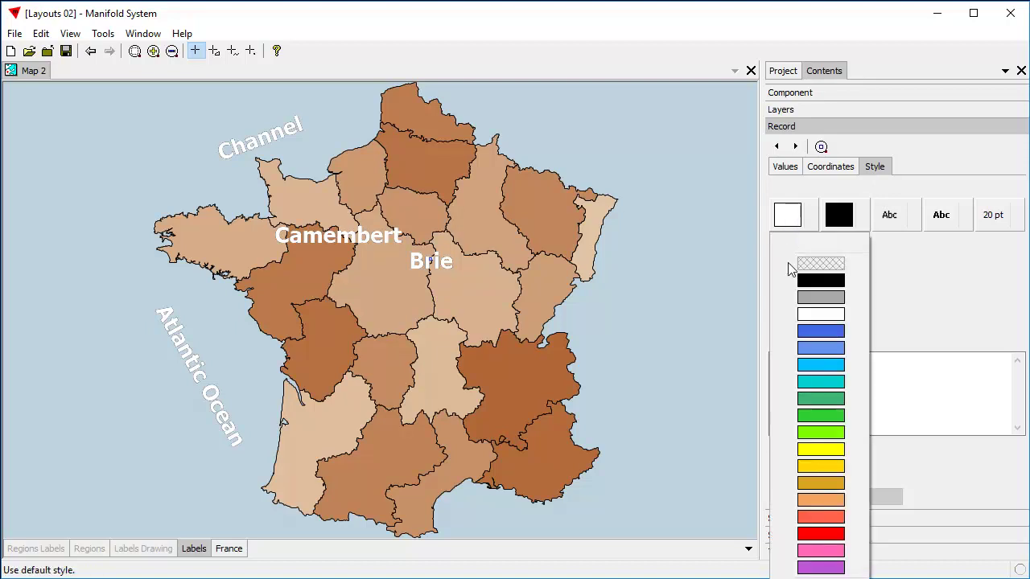
pyautogui.click(822, 432)
pyautogui.click(998, 226)
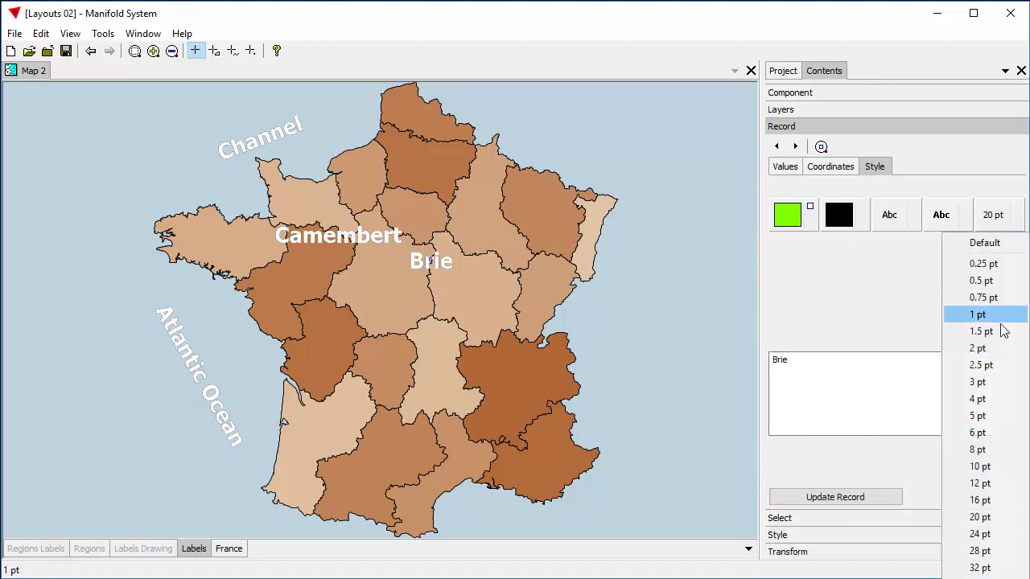
pyautogui.click(1014, 501)
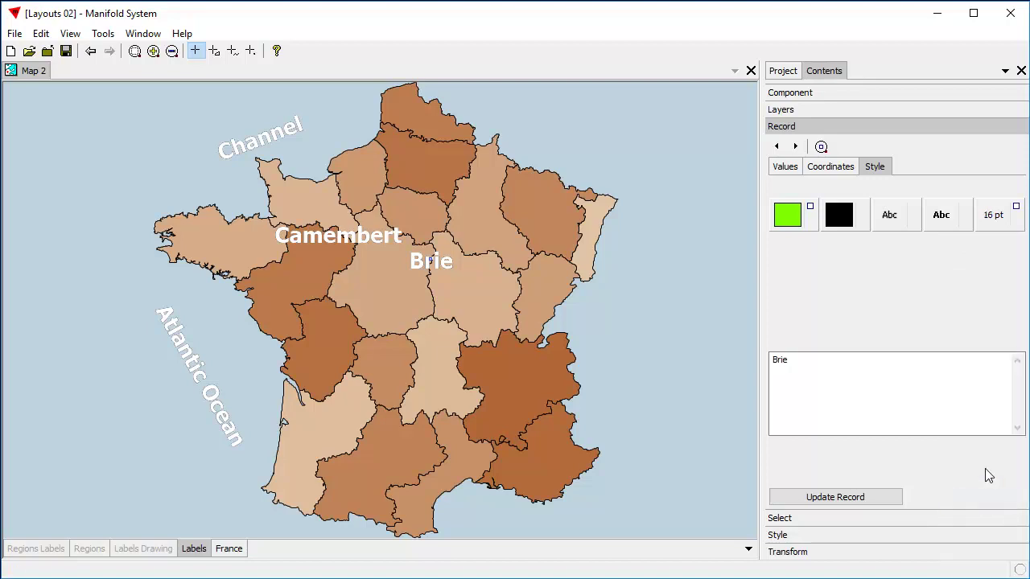
pyautogui.click(861, 499)
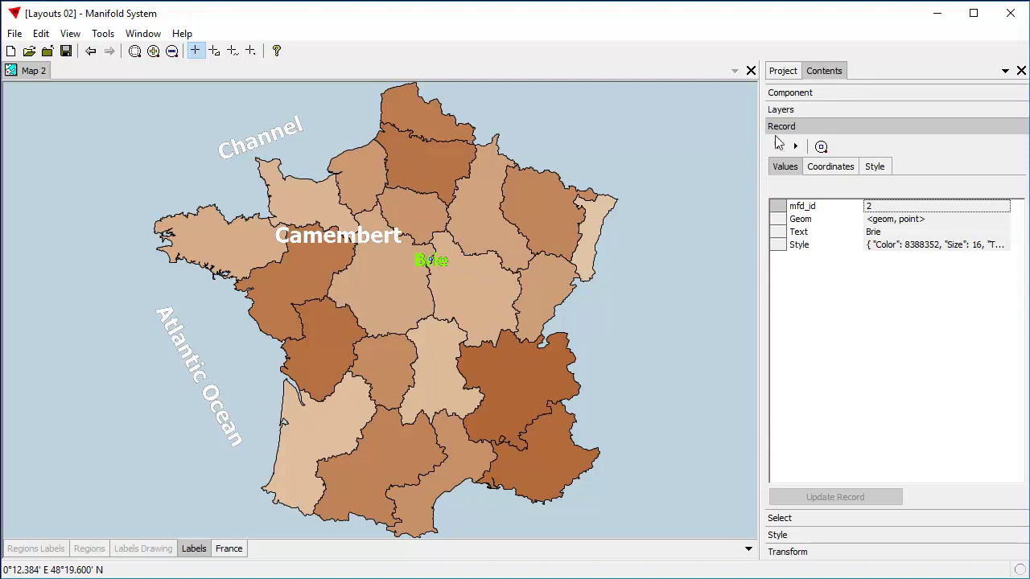
# Compare the Style field values of the Camembert and Brie records by switching between the two records.
pyautogui.click(777, 146)
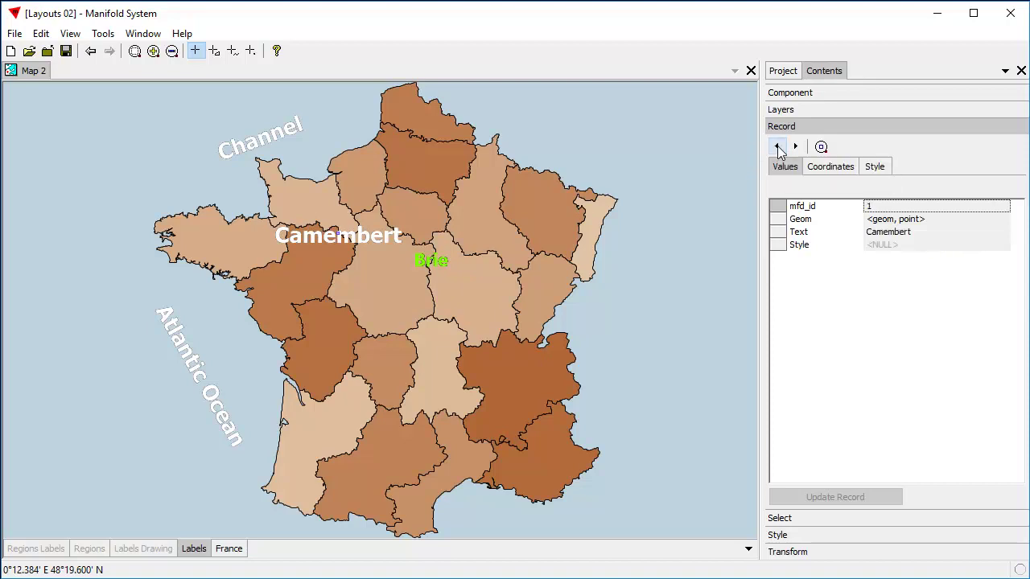
pyautogui.click(795, 147)
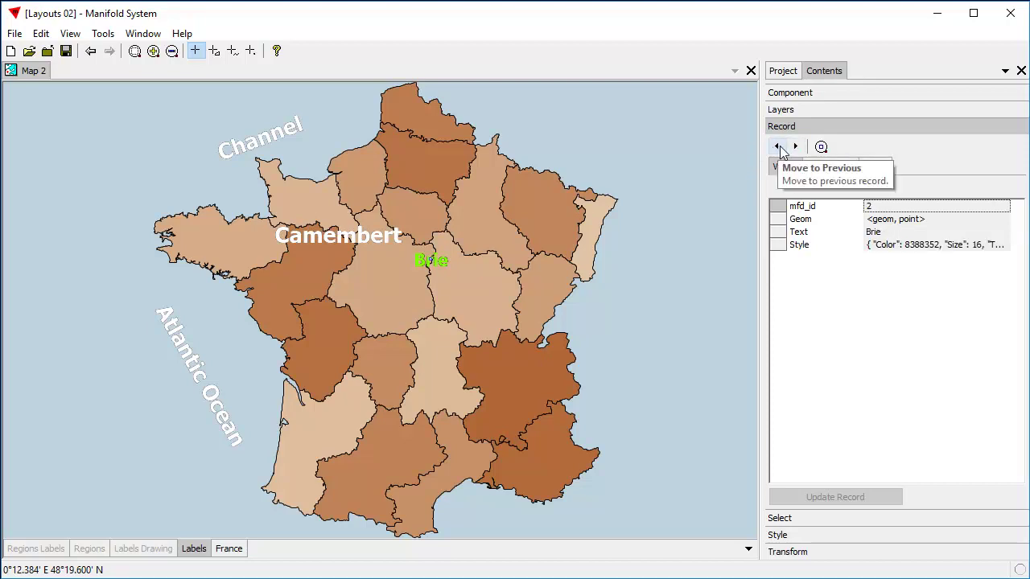
pyautogui.click(778, 147)
pyautogui.click(794, 147)
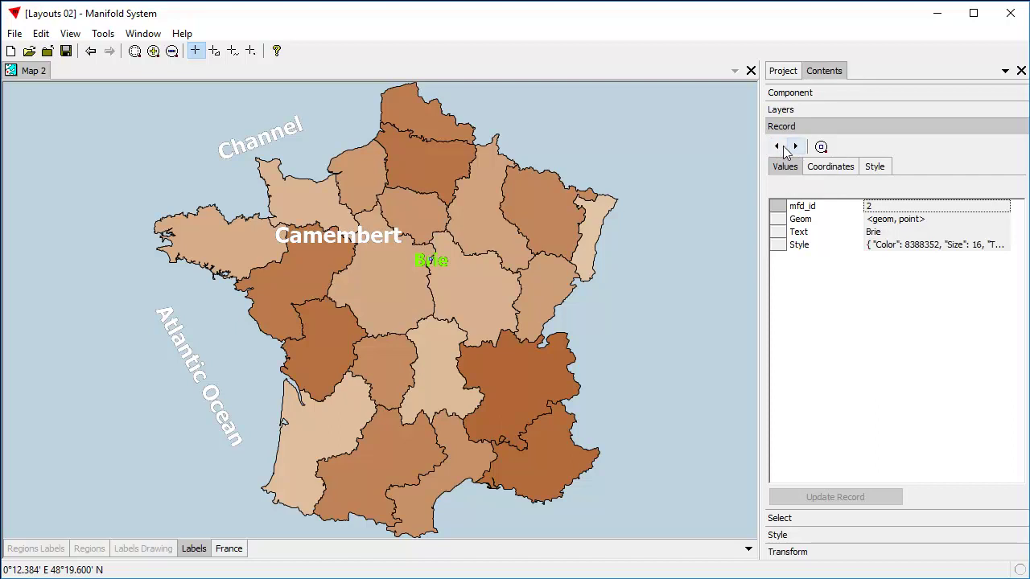
# Give the Camembert label its own style with a yellow fill and a size of 16 pt, and update its record.
pyautogui.click(777, 147)
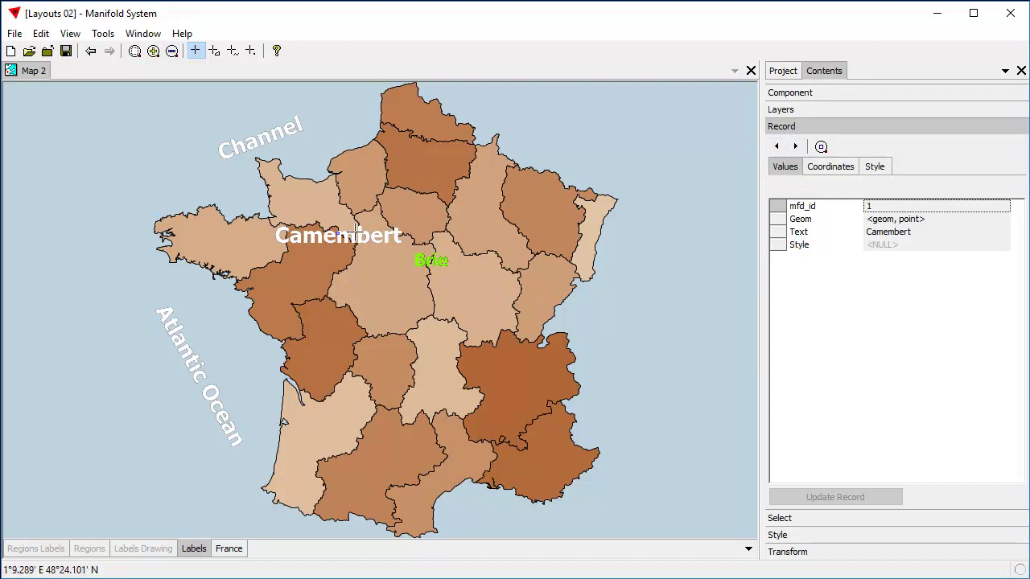
pyautogui.click(874, 166)
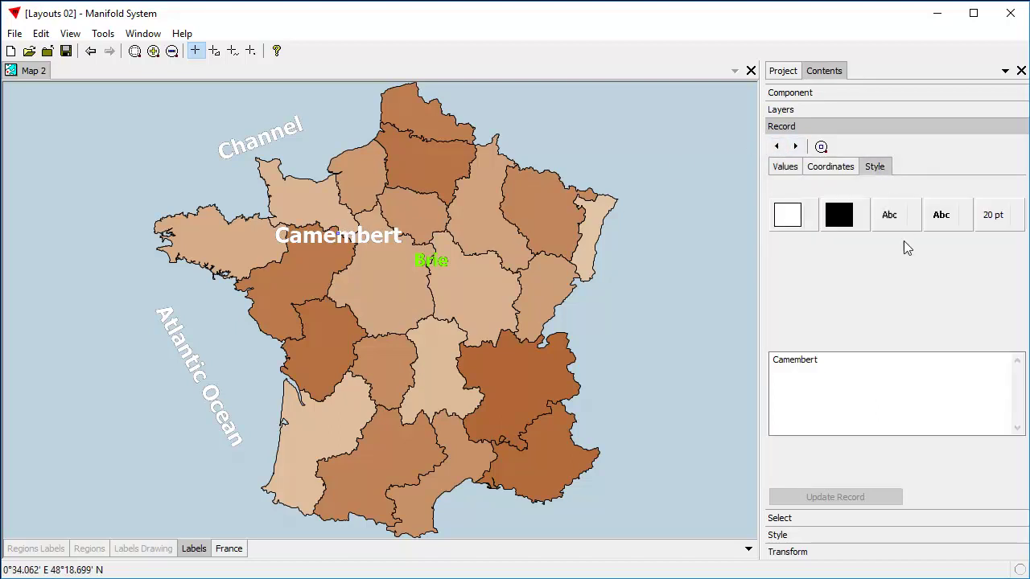
pyautogui.click(788, 216)
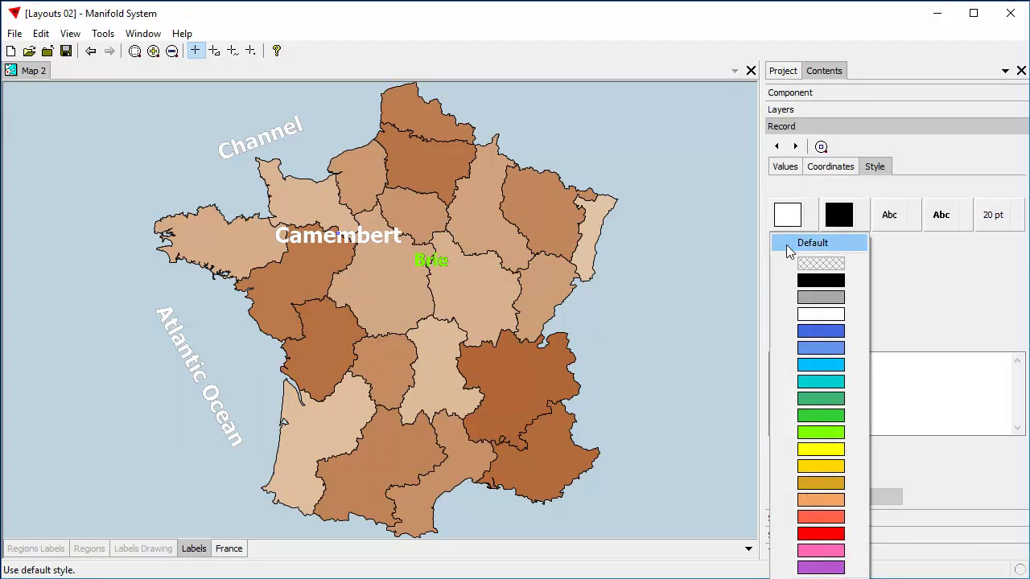
pyautogui.click(833, 453)
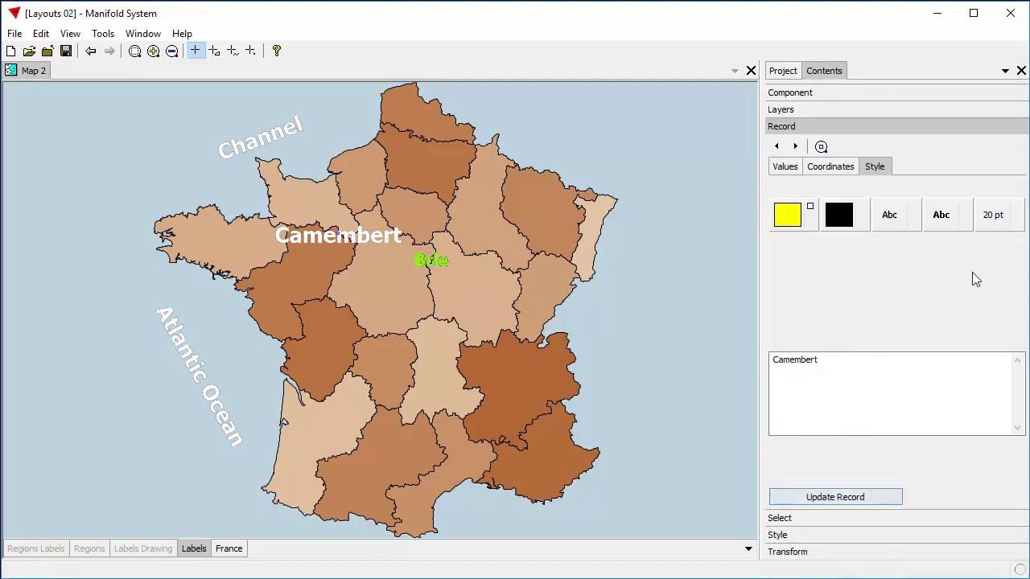
pyautogui.click(1002, 225)
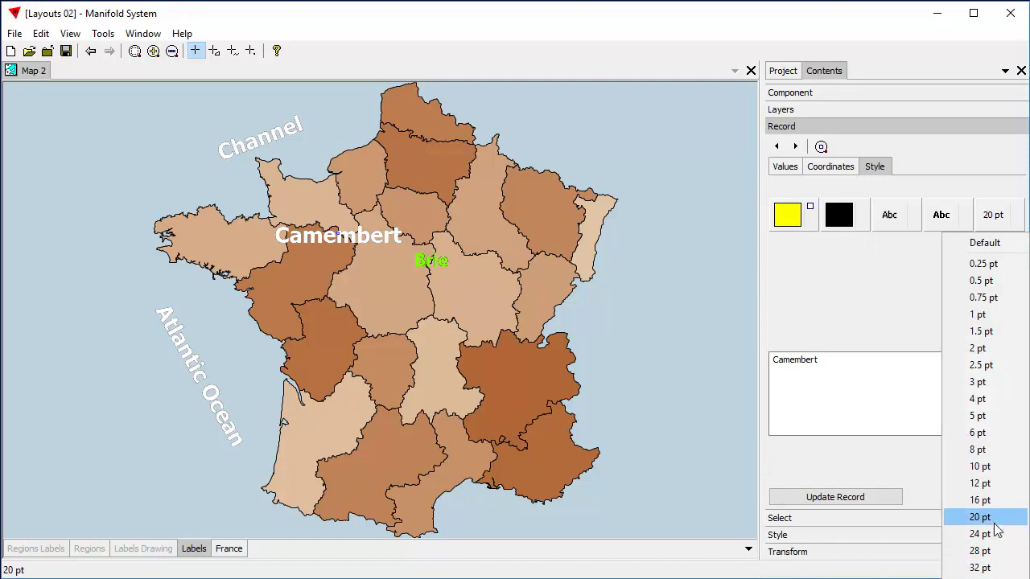
pyautogui.click(985, 500)
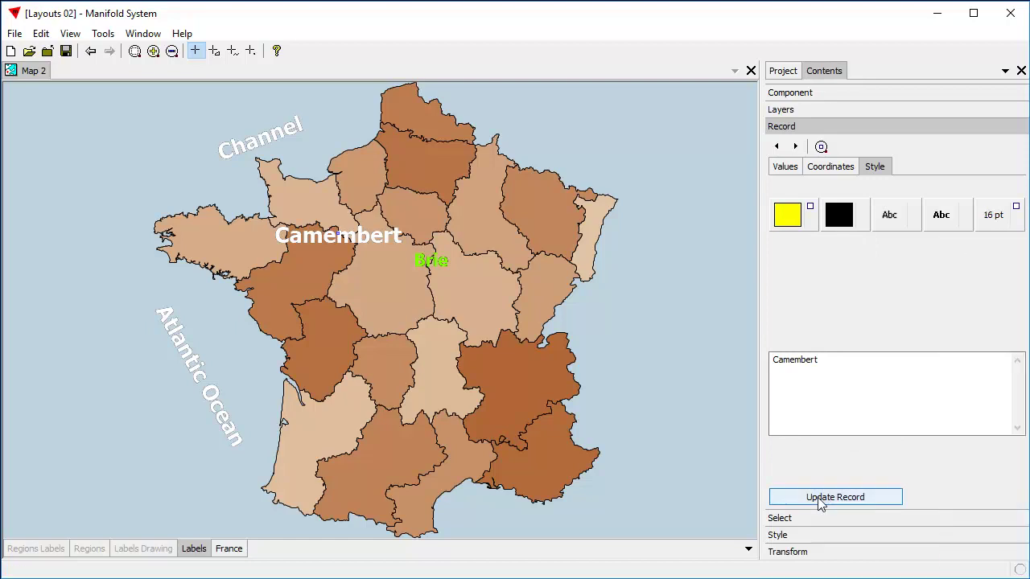
pyautogui.click(820, 499)
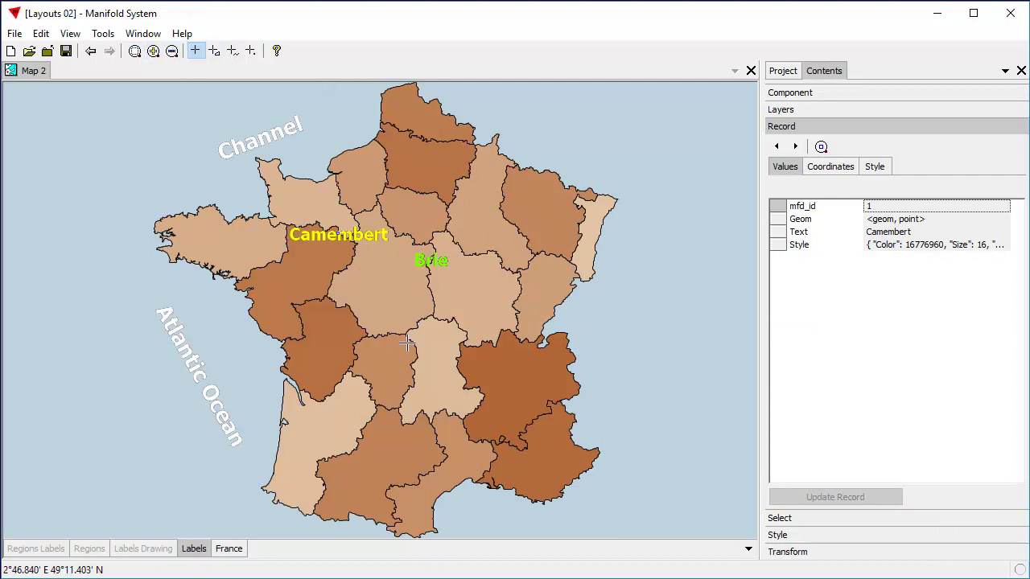
# Create a point label with the text Chinon in west-central France, south of Camembert, and add its record.
pyautogui.click(252, 52)
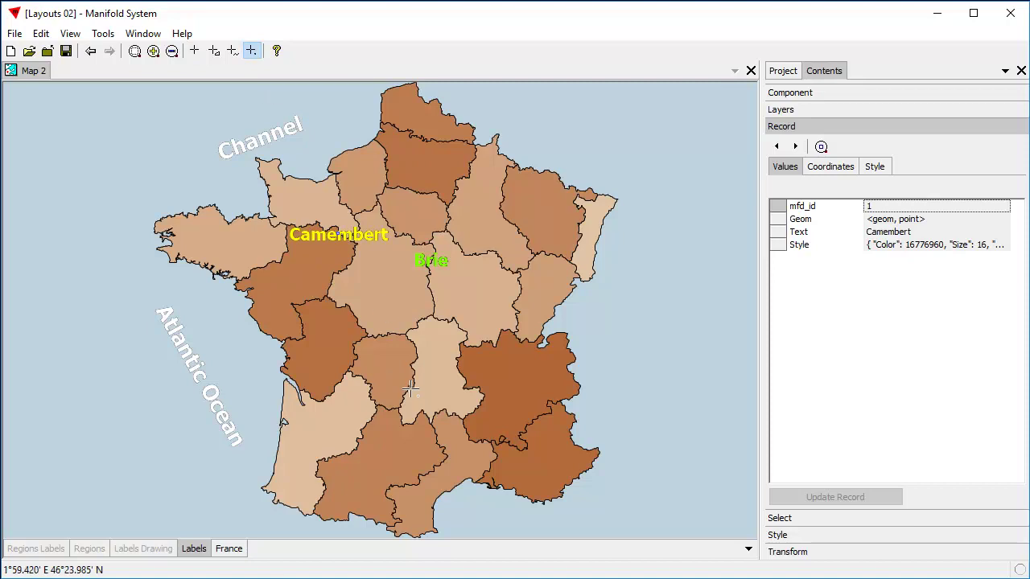
pyautogui.click(350, 306)
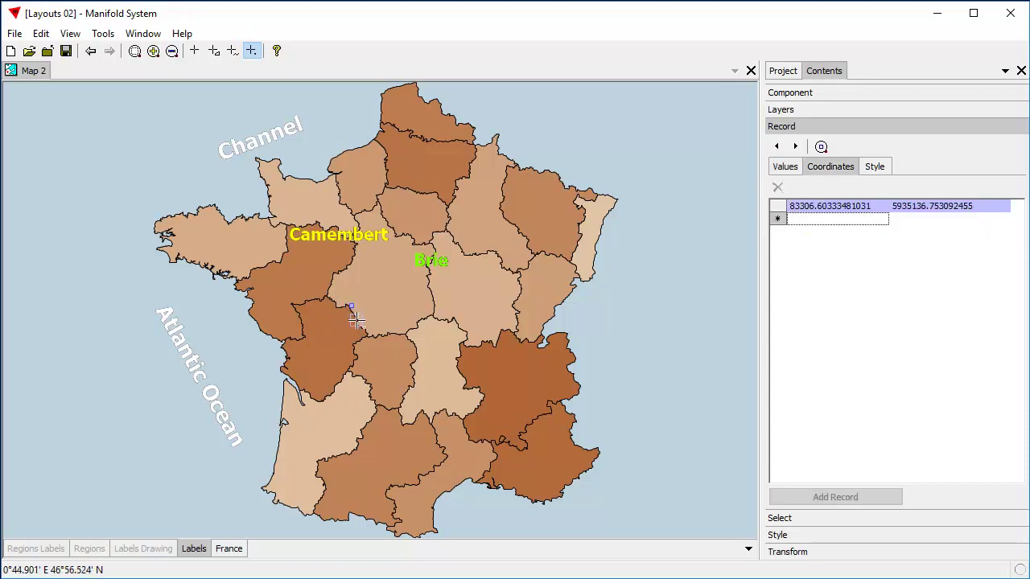
pyautogui.click(883, 172)
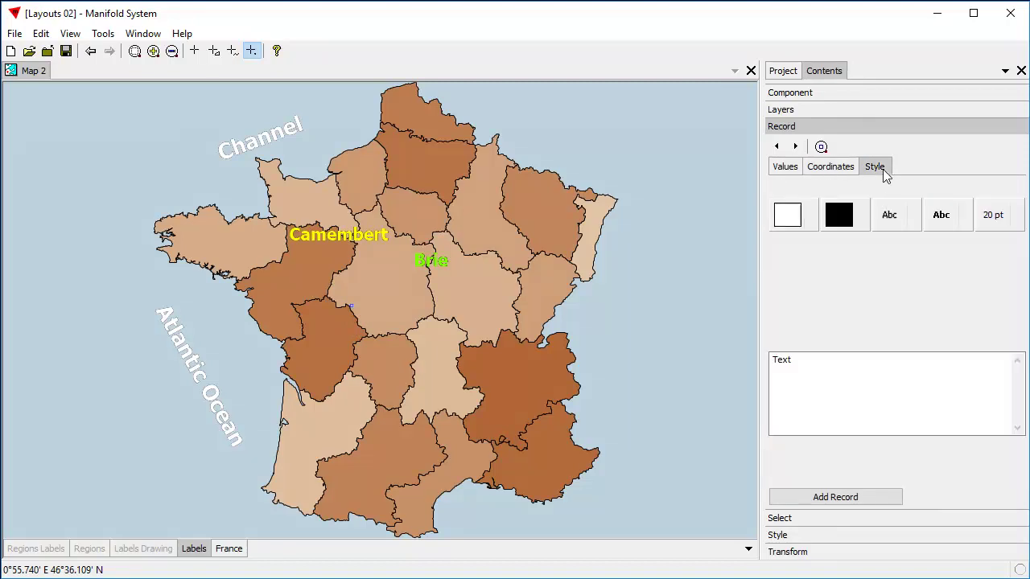
pyautogui.doubleClick(793, 361)
pyautogui.write('Chinon')
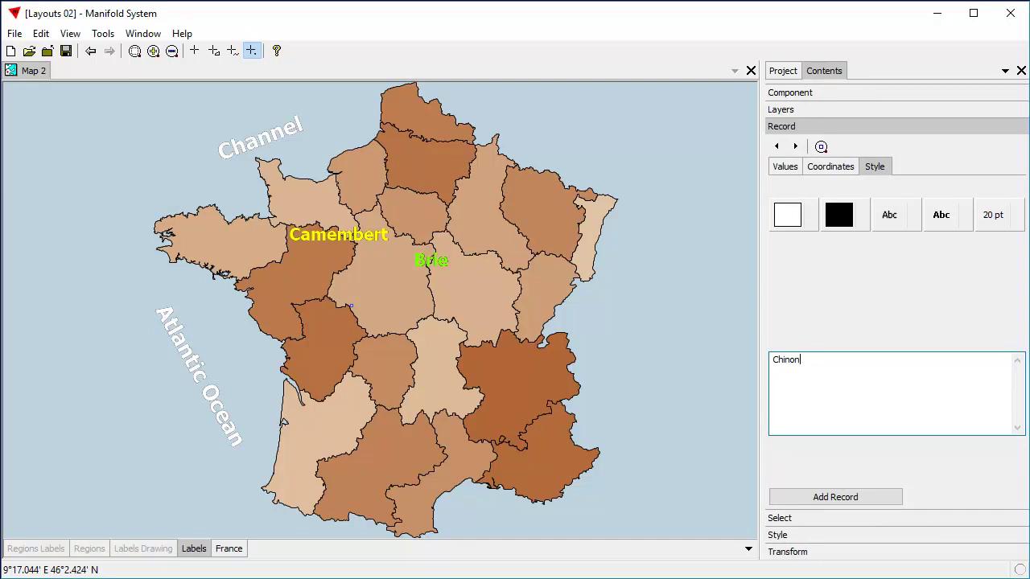
pyautogui.click(860, 499)
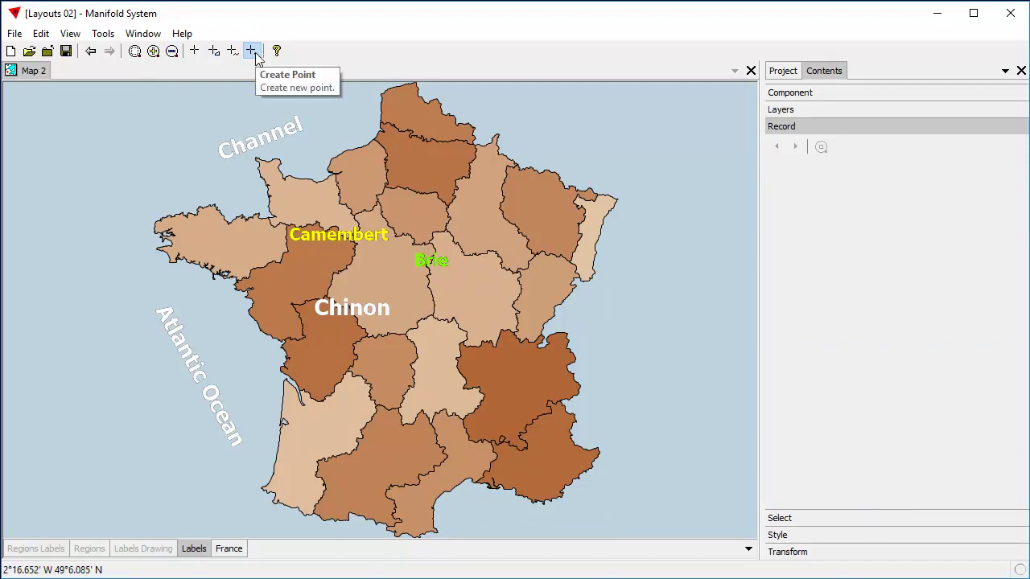
# Give the Chinon label its own custom fill in a bright wine red, brightened from the dark maroon basic color, and update its record.
pyautogui.click(194, 53)
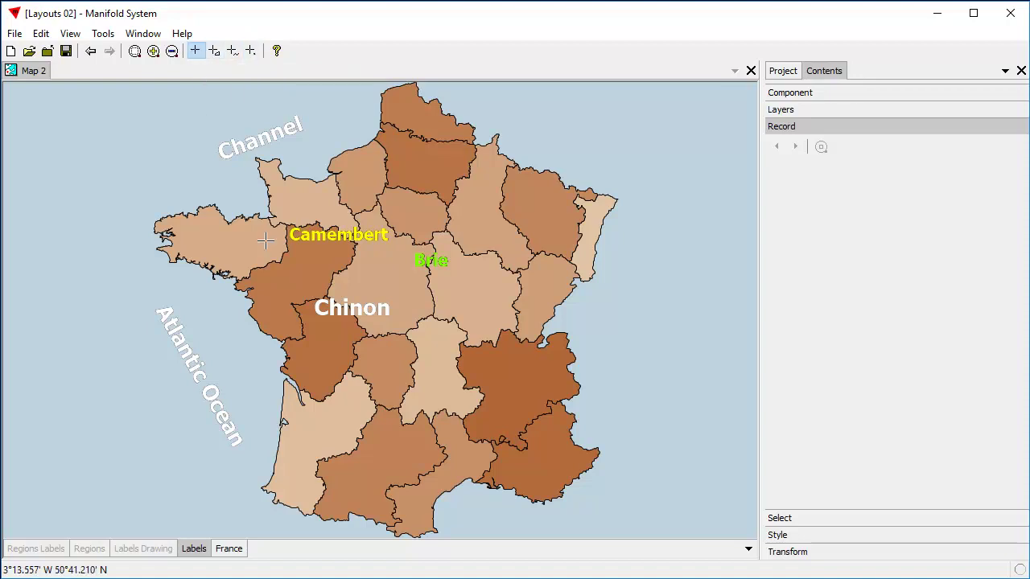
pyautogui.click(349, 309)
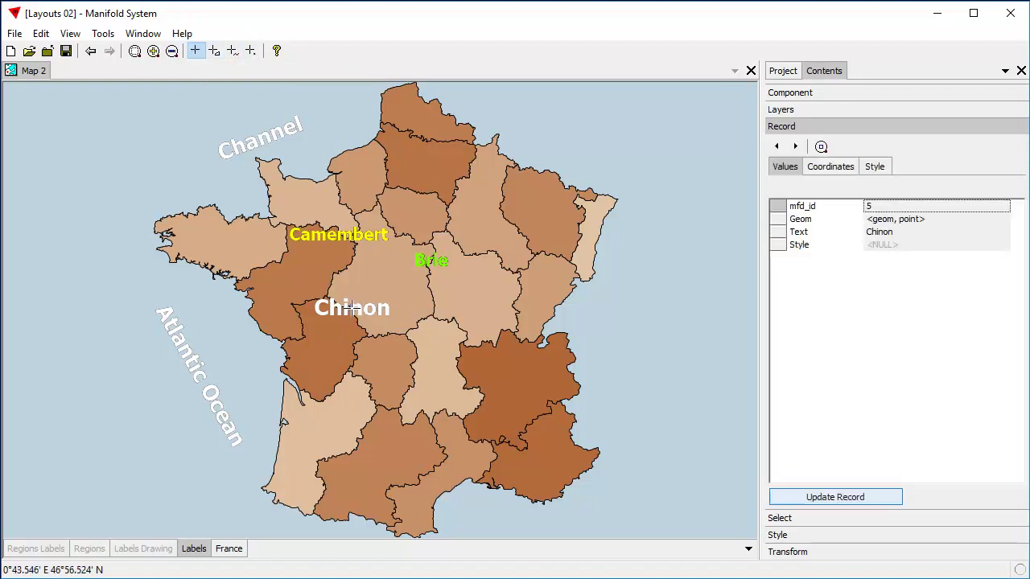
pyautogui.click(877, 167)
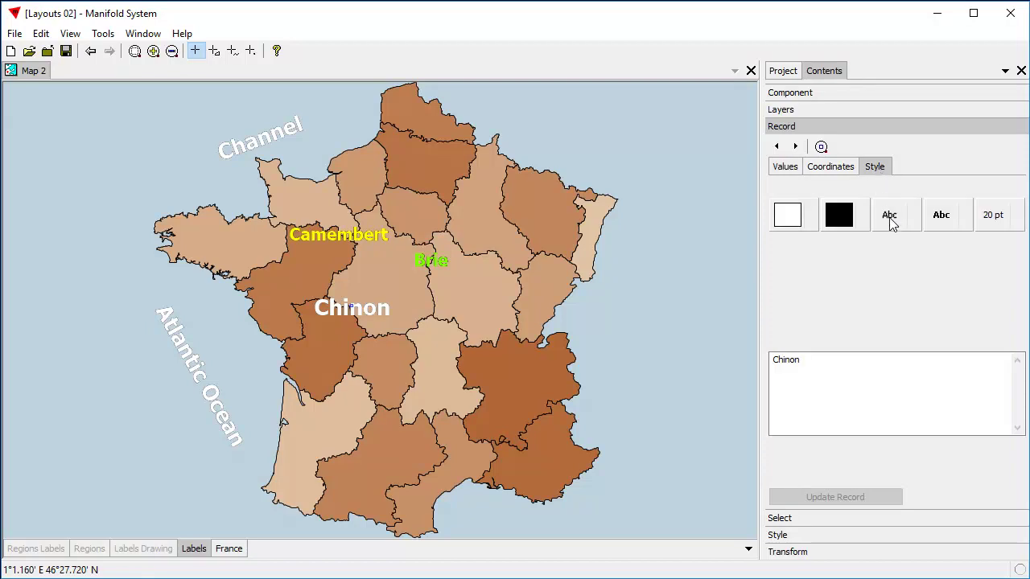
pyautogui.click(791, 223)
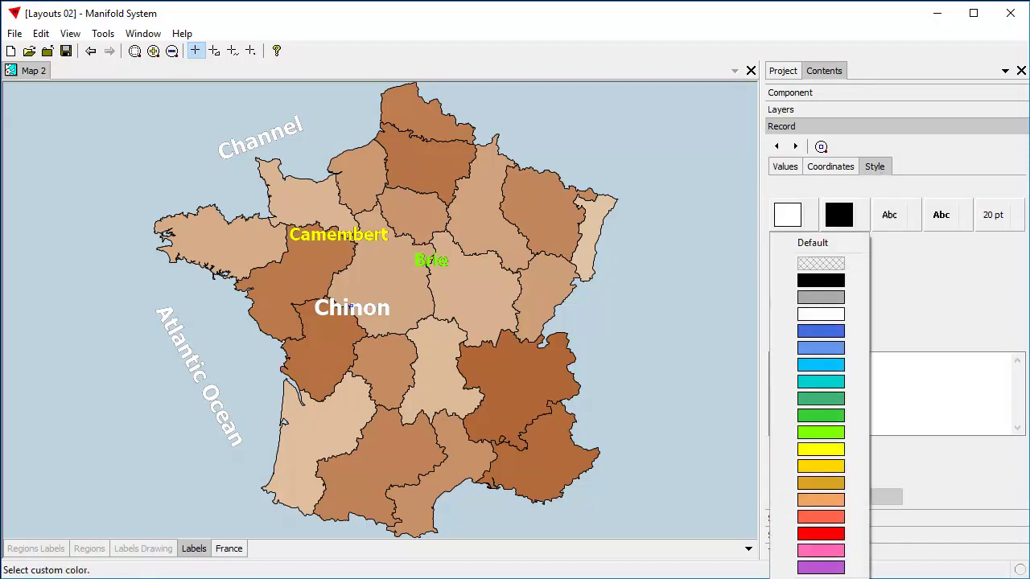
pyautogui.click(821, 575)
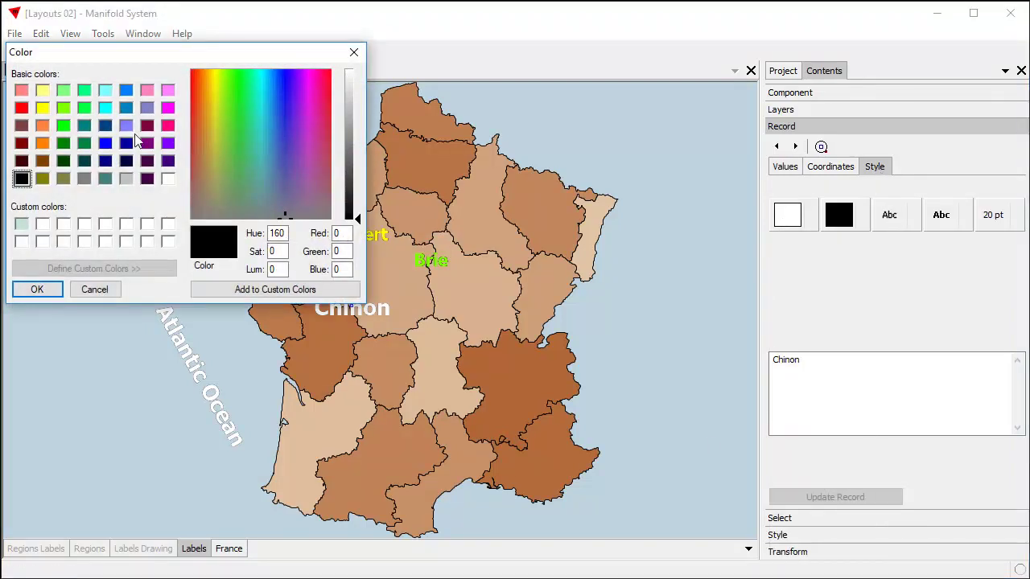
pyautogui.click(147, 125)
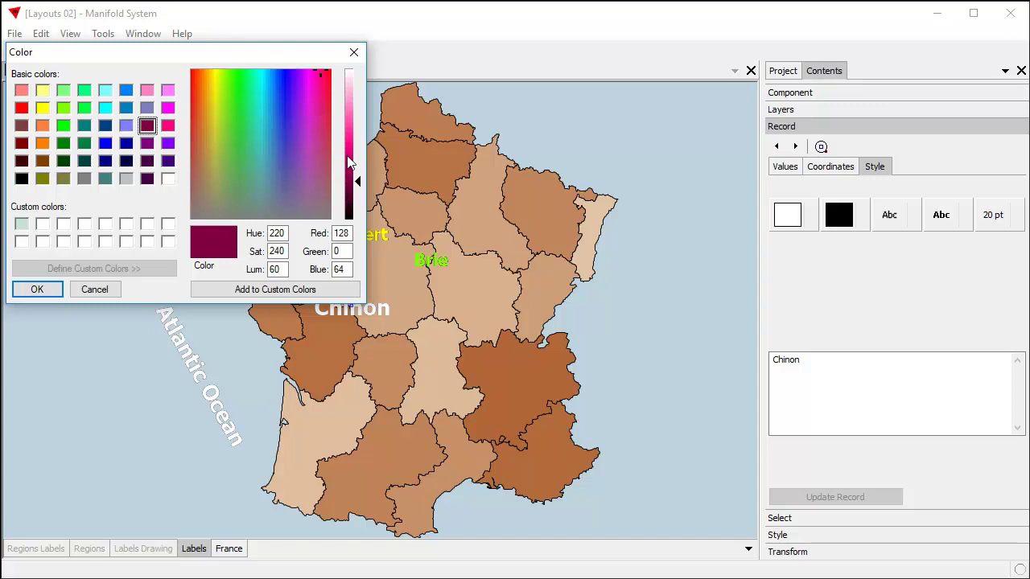
pyautogui.click(349, 156)
pyautogui.click(32, 289)
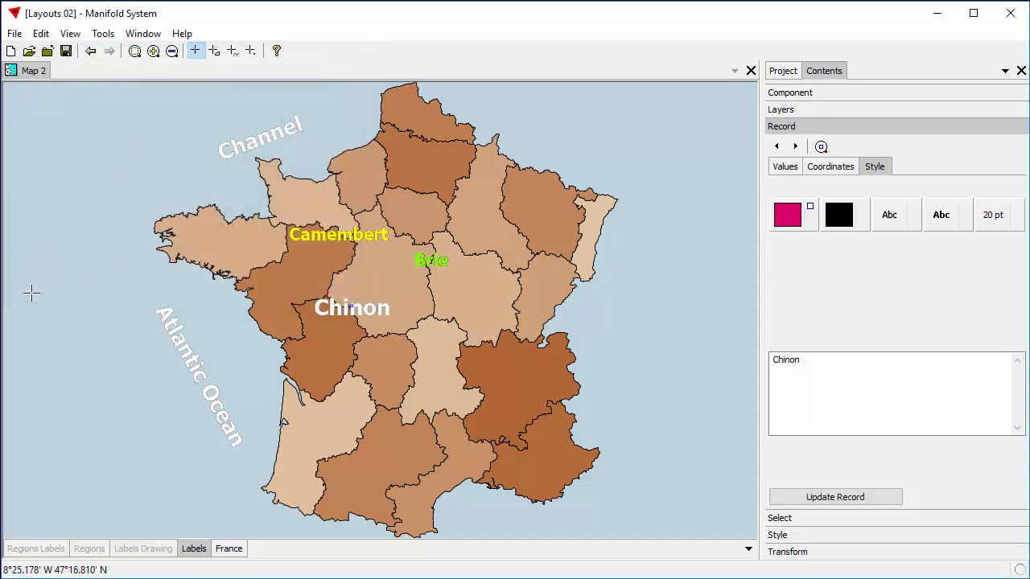
pyautogui.click(857, 498)
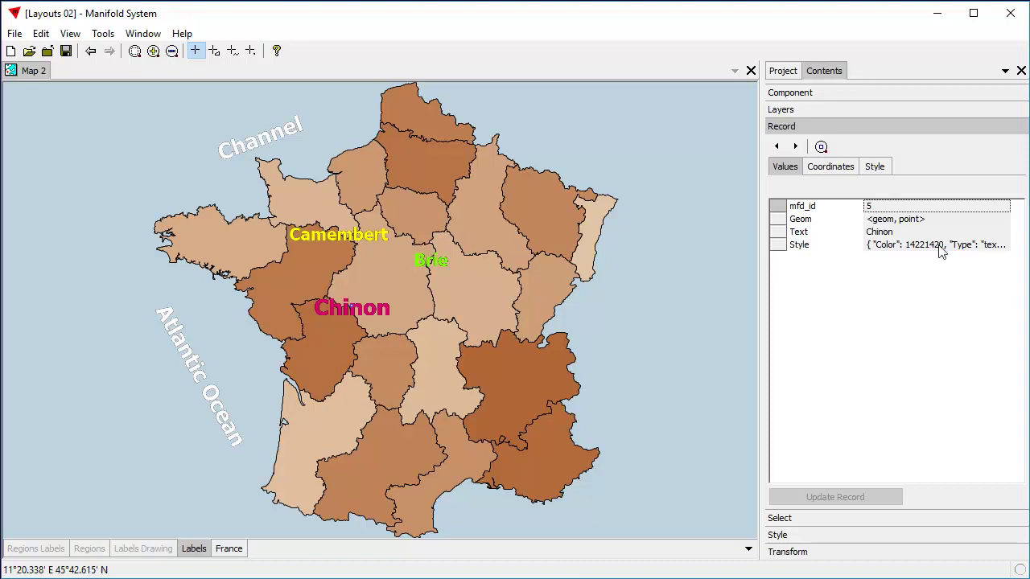
# Show the project's component list and return focus to the map.
pyautogui.click(796, 71)
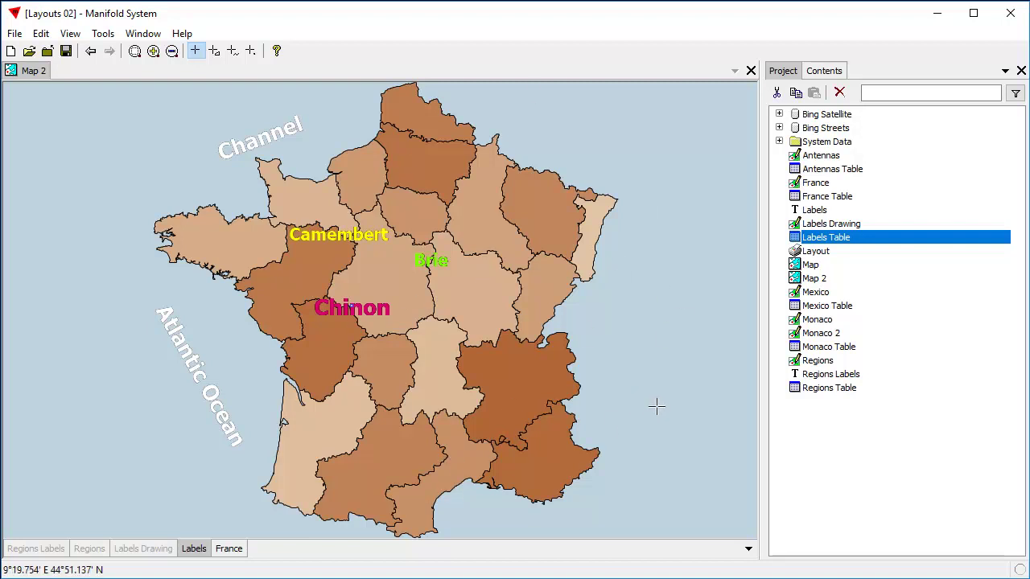
pyautogui.click(632, 412)
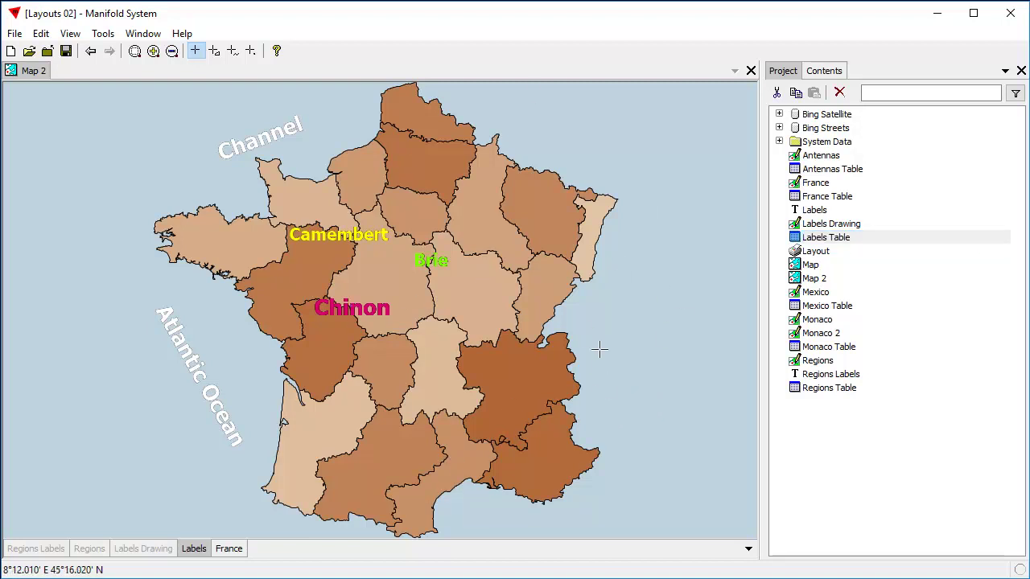